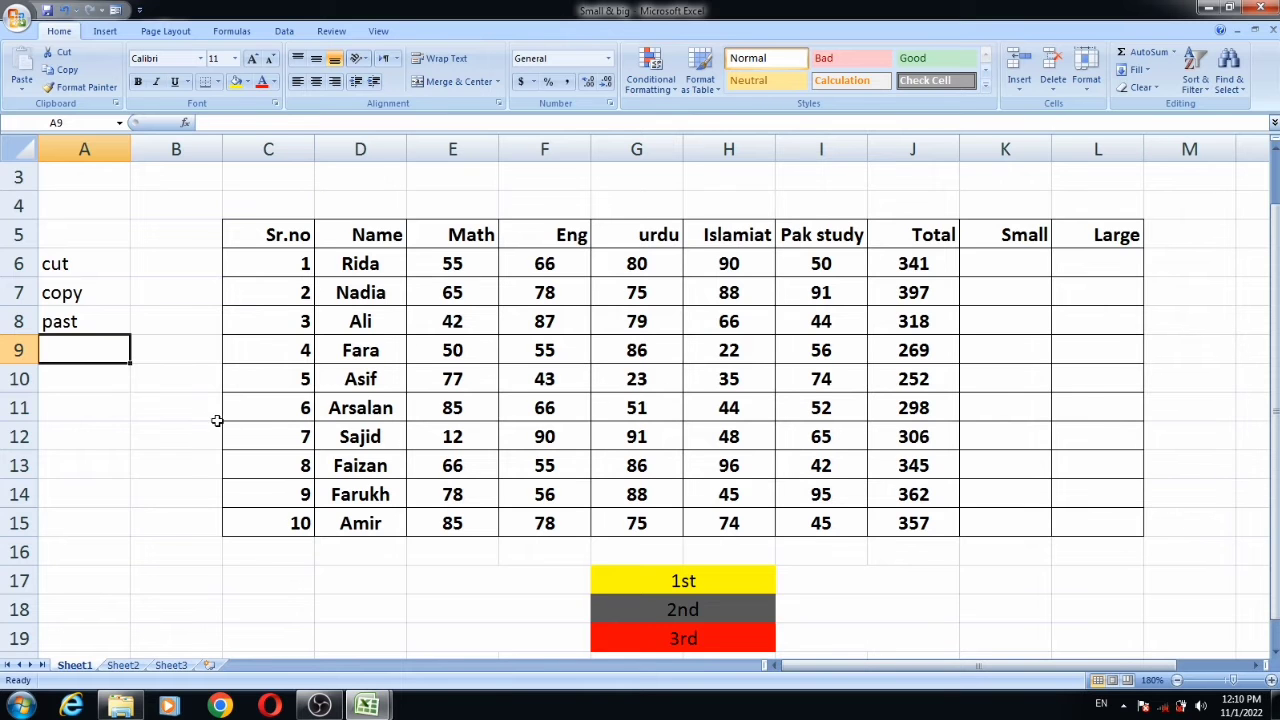
Select the cut, copy and past labels in cells A6:A8.
click(77, 258)
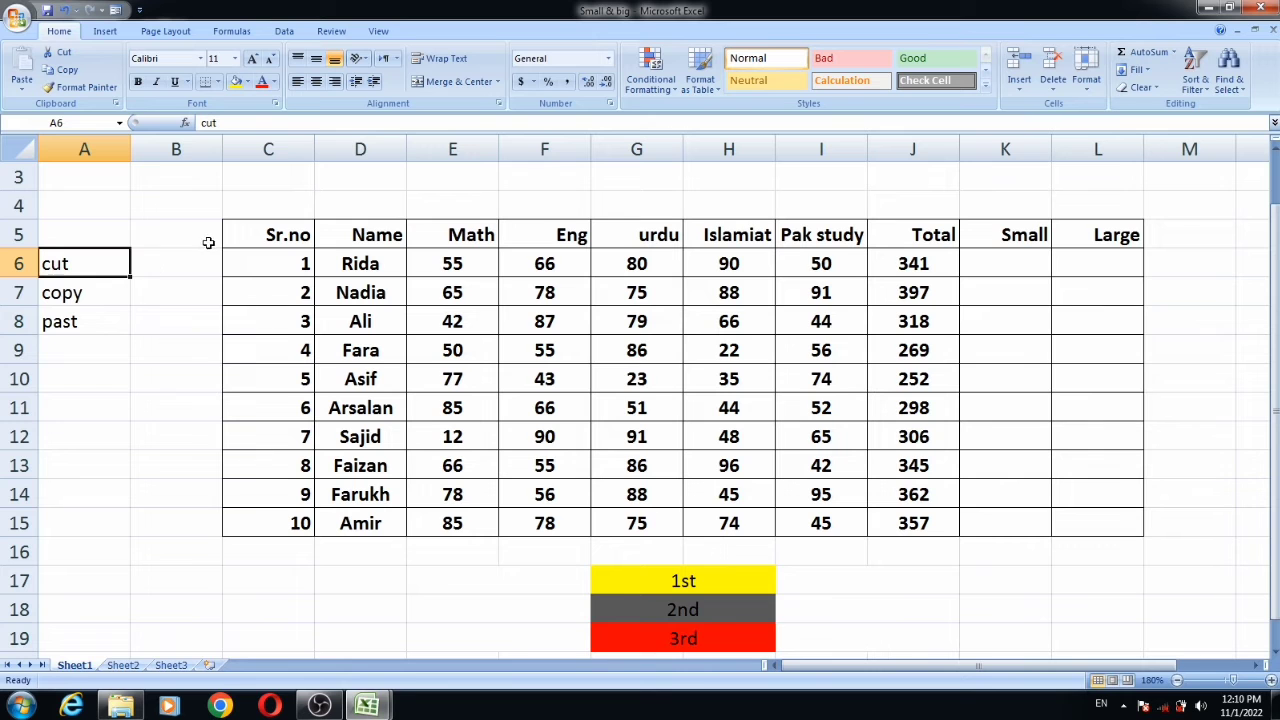
drag(97, 265, 95, 318)
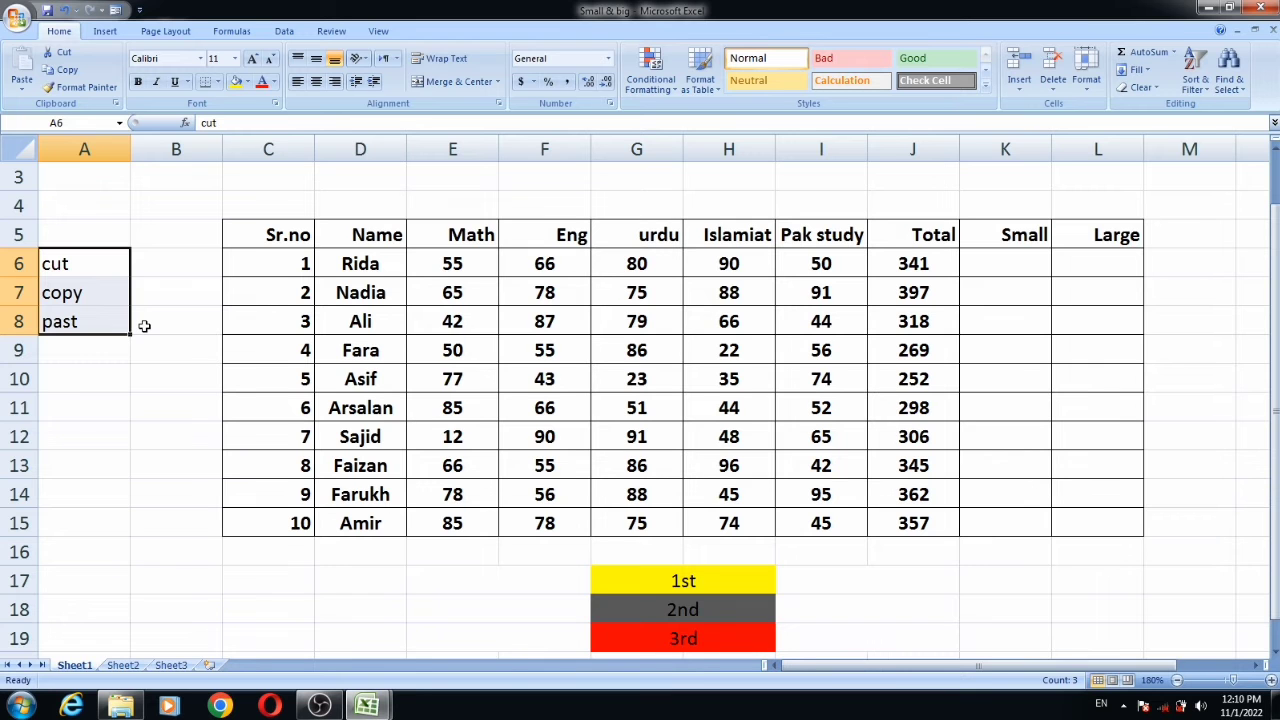
Cut the labels from A6:A8 and paste them starting at A12, filling A12:A14.
right_click(89, 289)
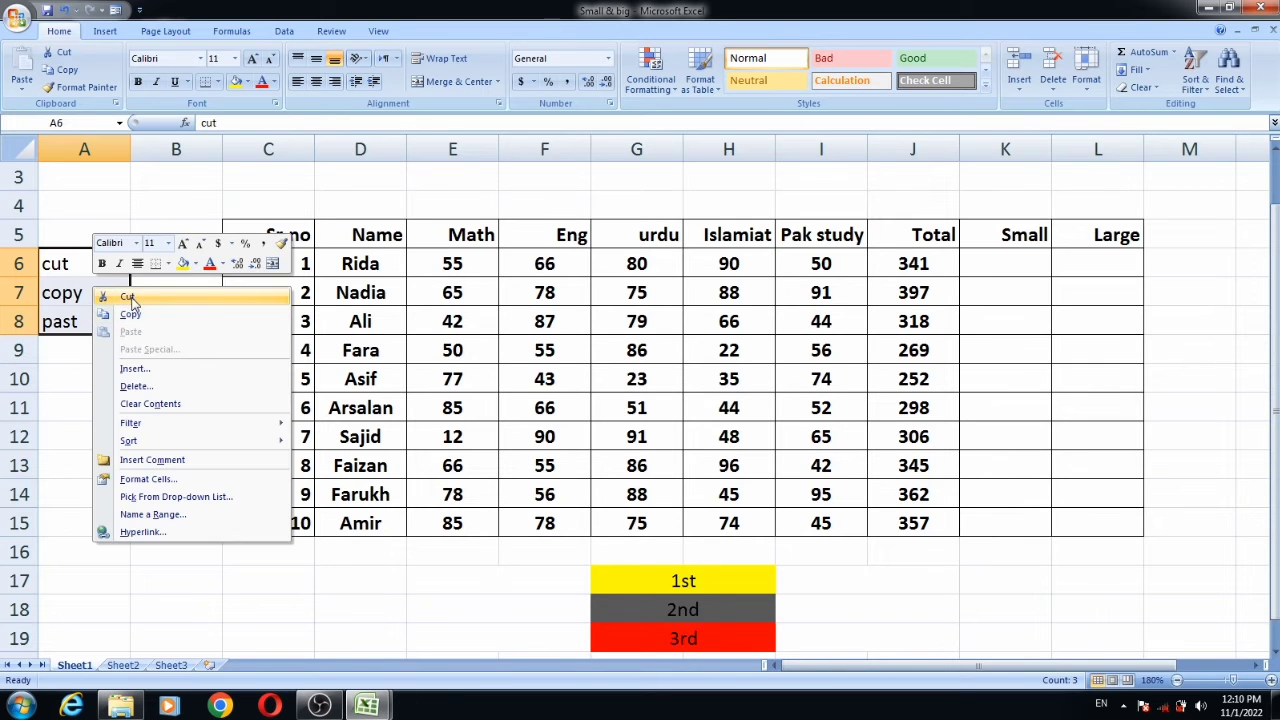
click(128, 297)
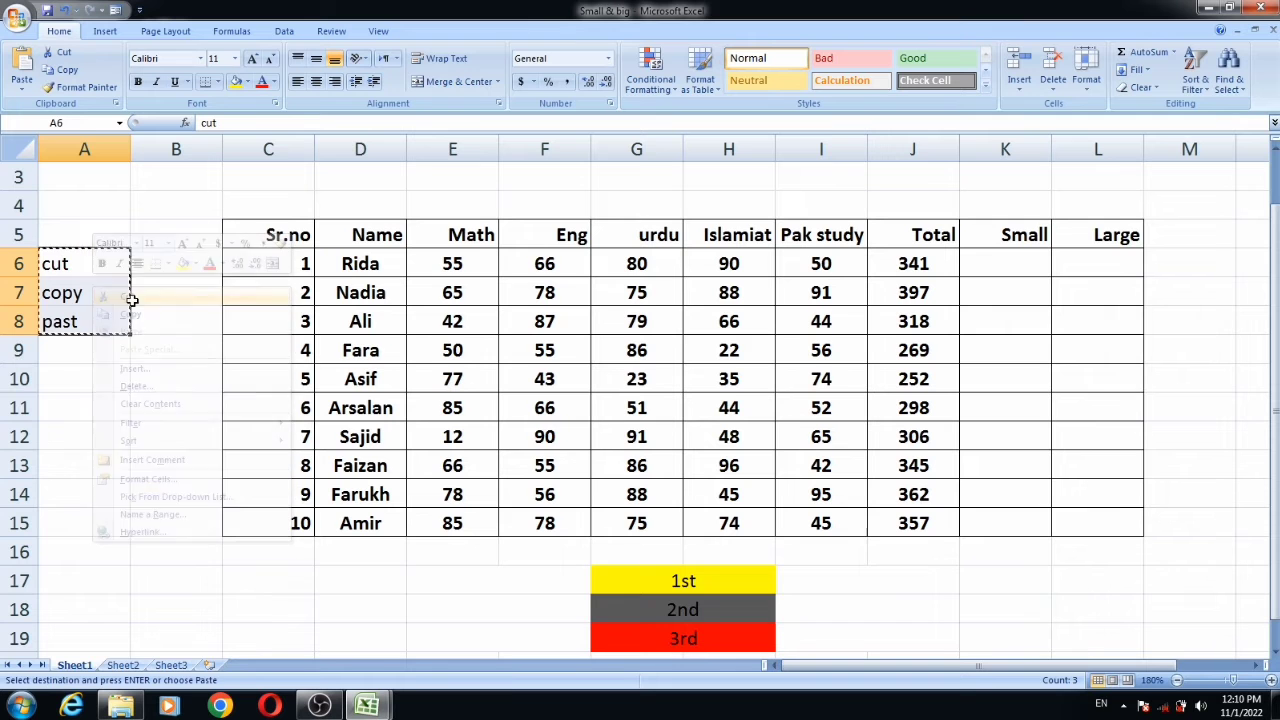
click(71, 440)
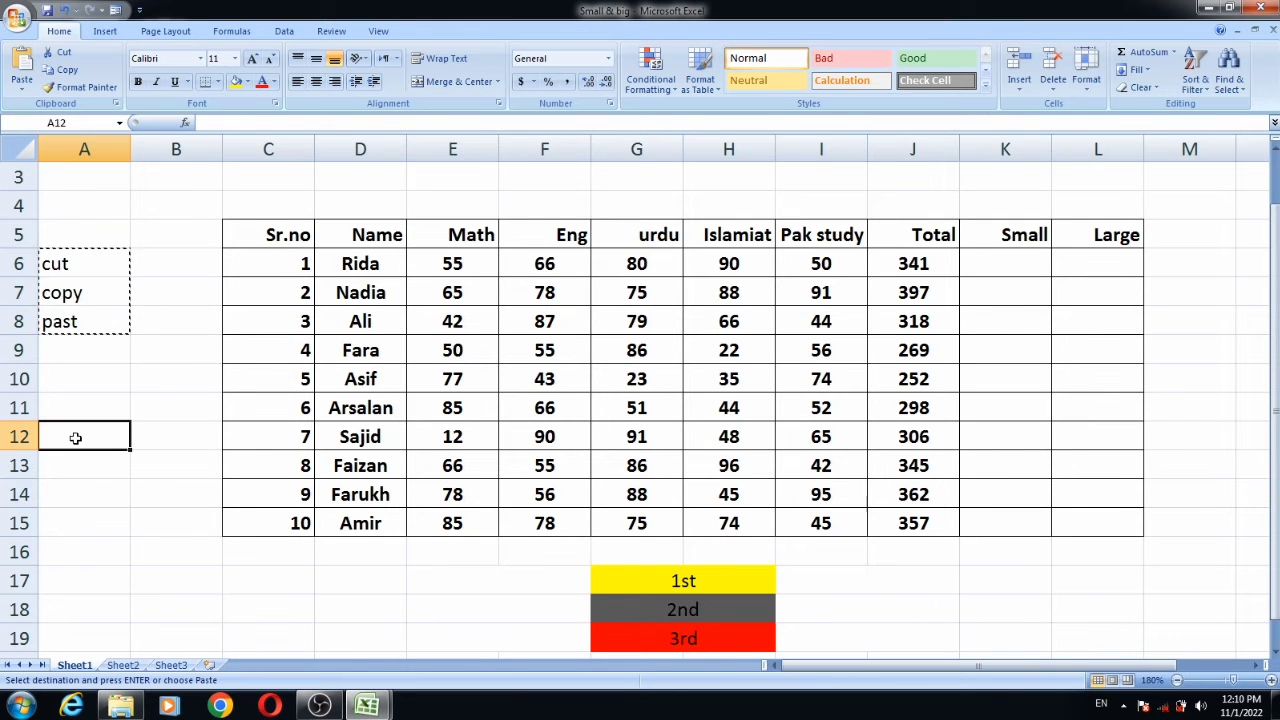
right_click(76, 437)
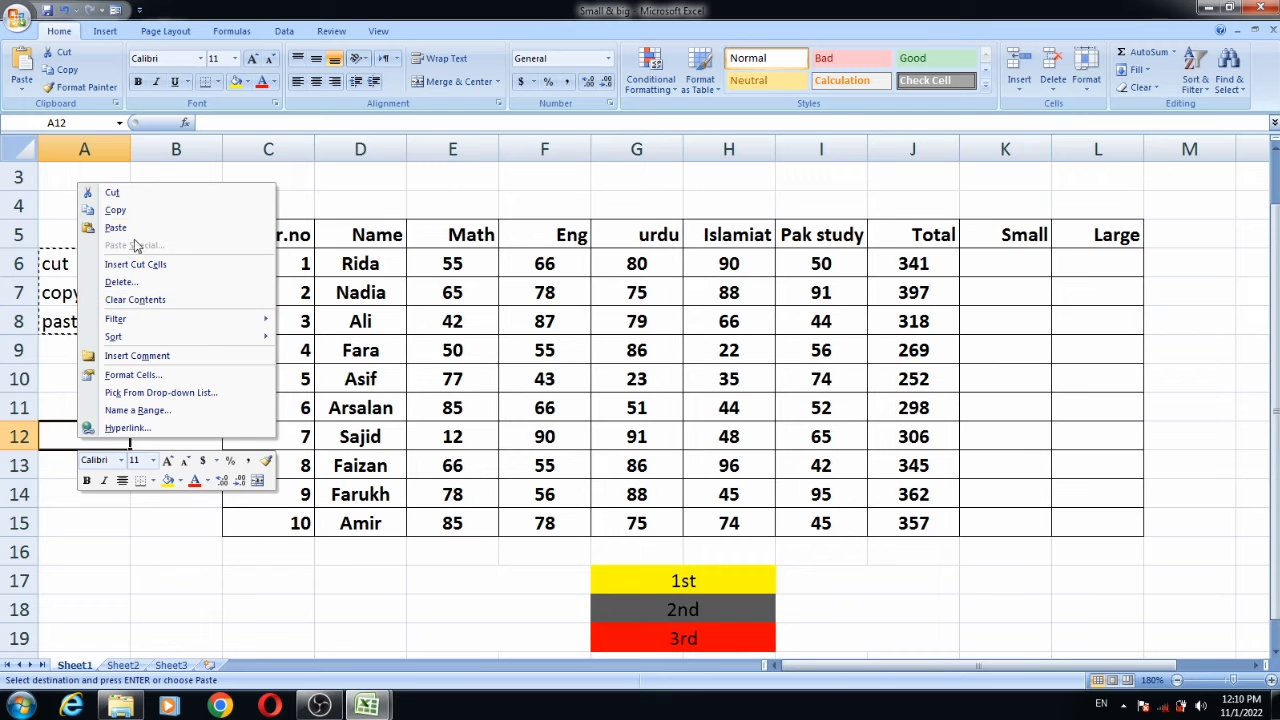
click(137, 230)
click(160, 362)
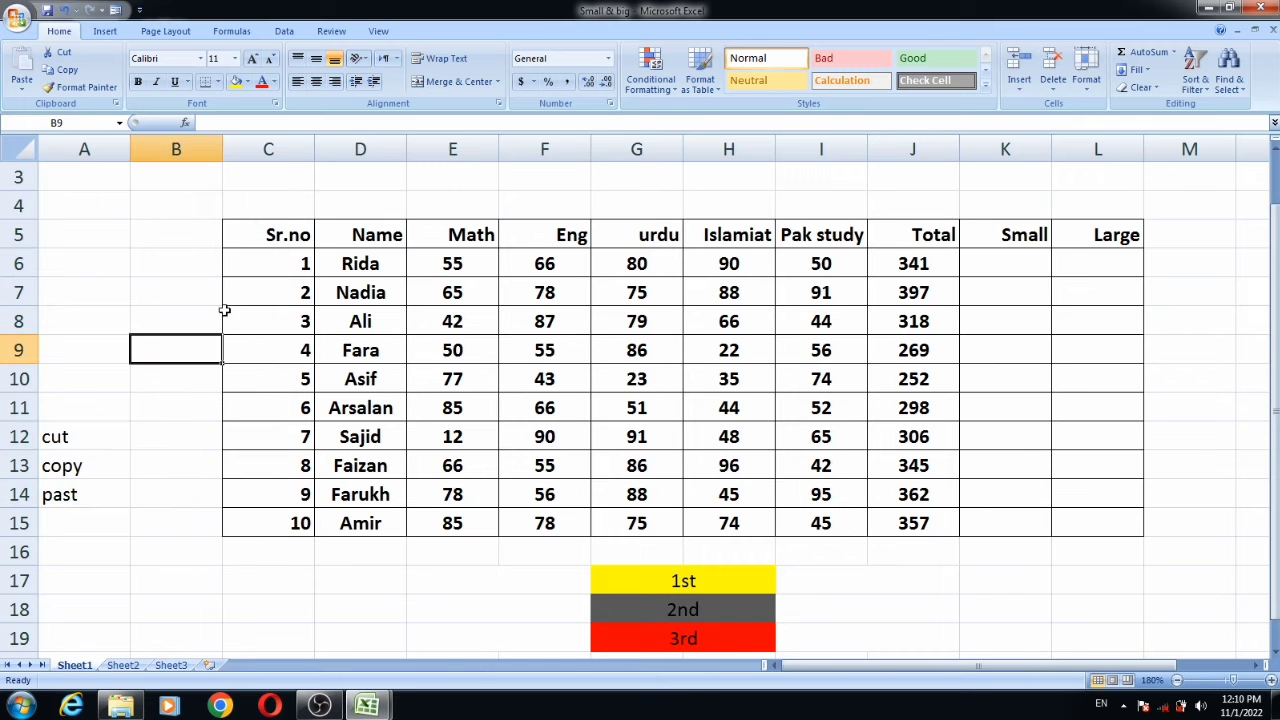
Look over Rida's, Asif's and Arsalan's rows to find where the new row goes.
click(269, 262)
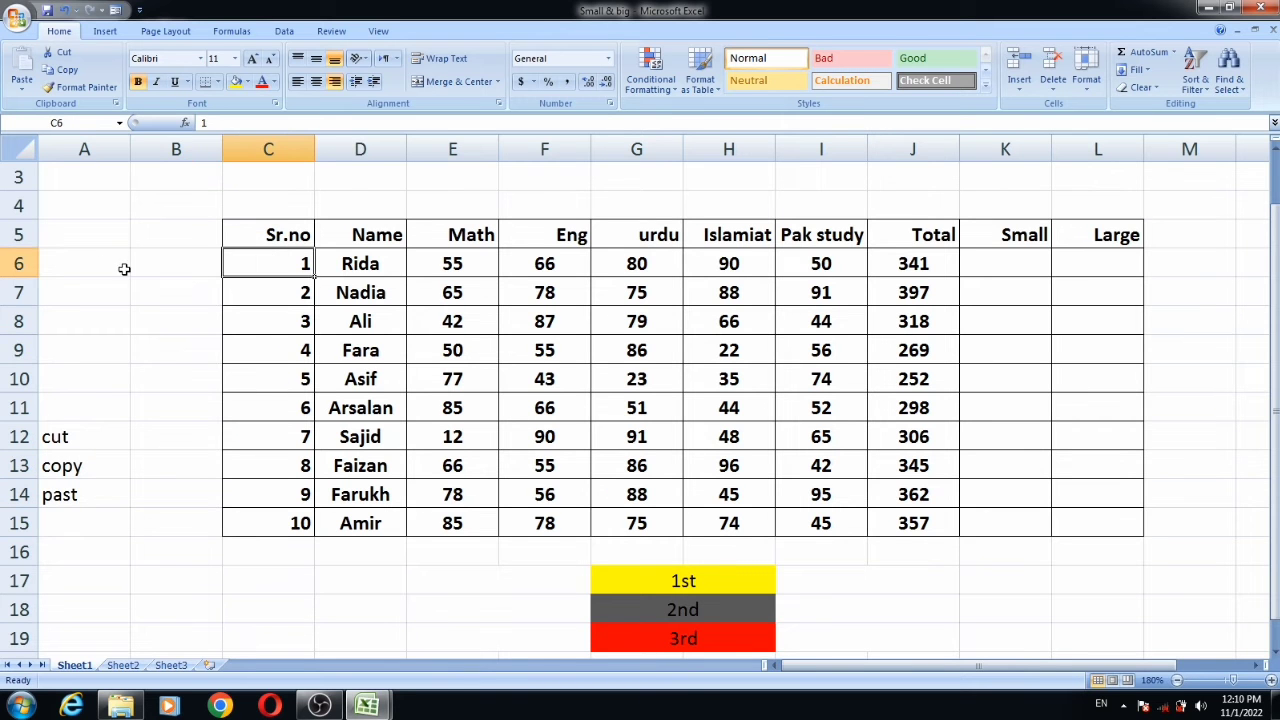
click(18, 258)
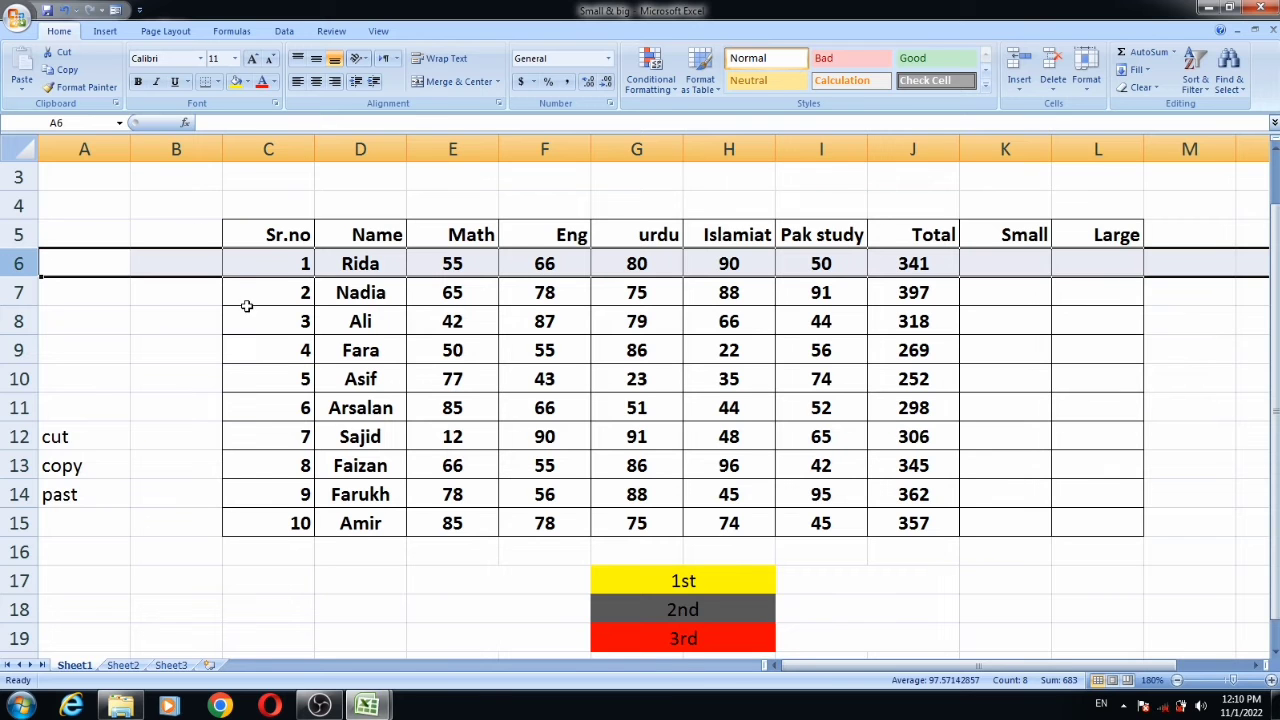
click(225, 375)
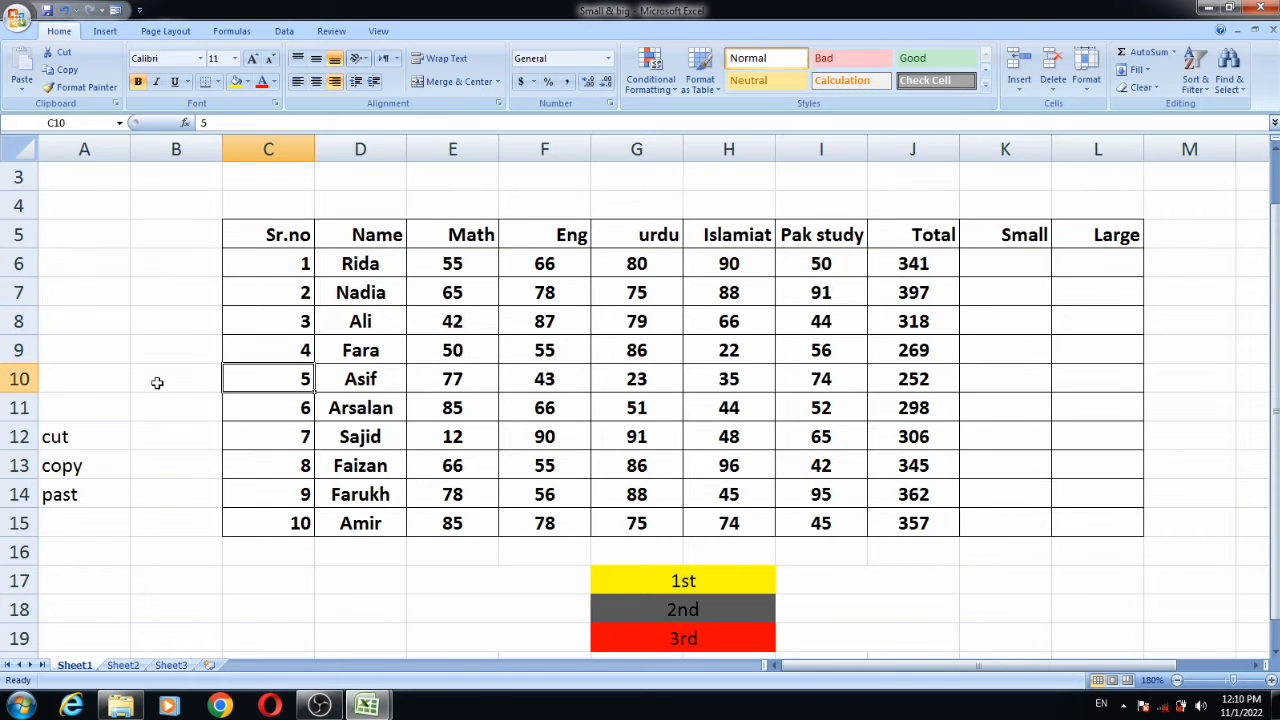
click(281, 263)
click(361, 262)
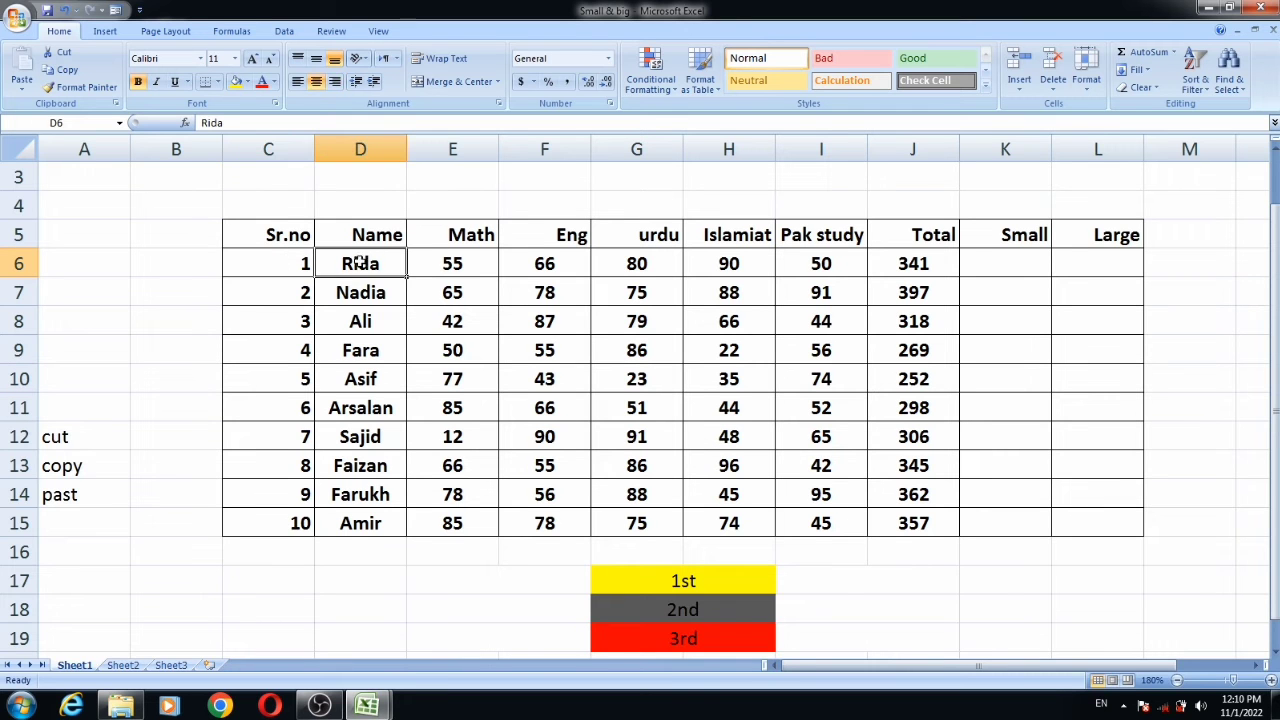
click(279, 408)
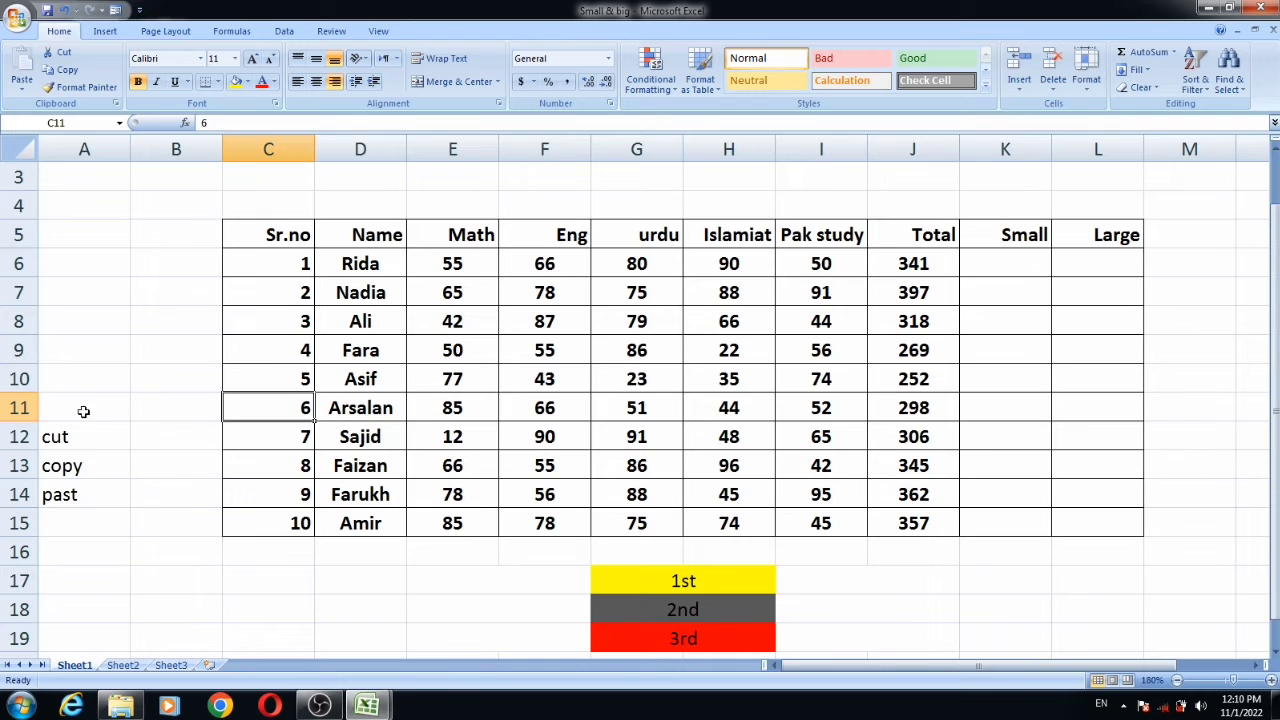
Insert a blank row 11 above Arsalan's record, then select Rida's row 6.
click(19, 408)
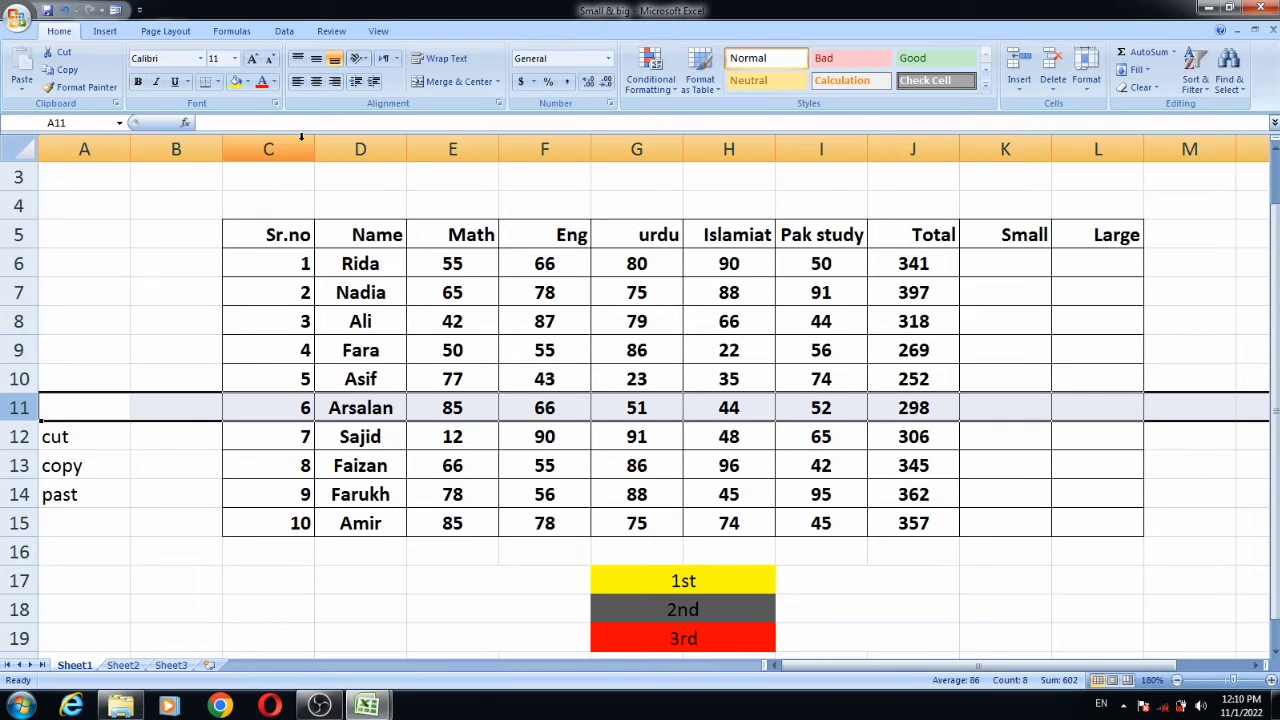
right_click(19, 408)
click(86, 491)
click(287, 455)
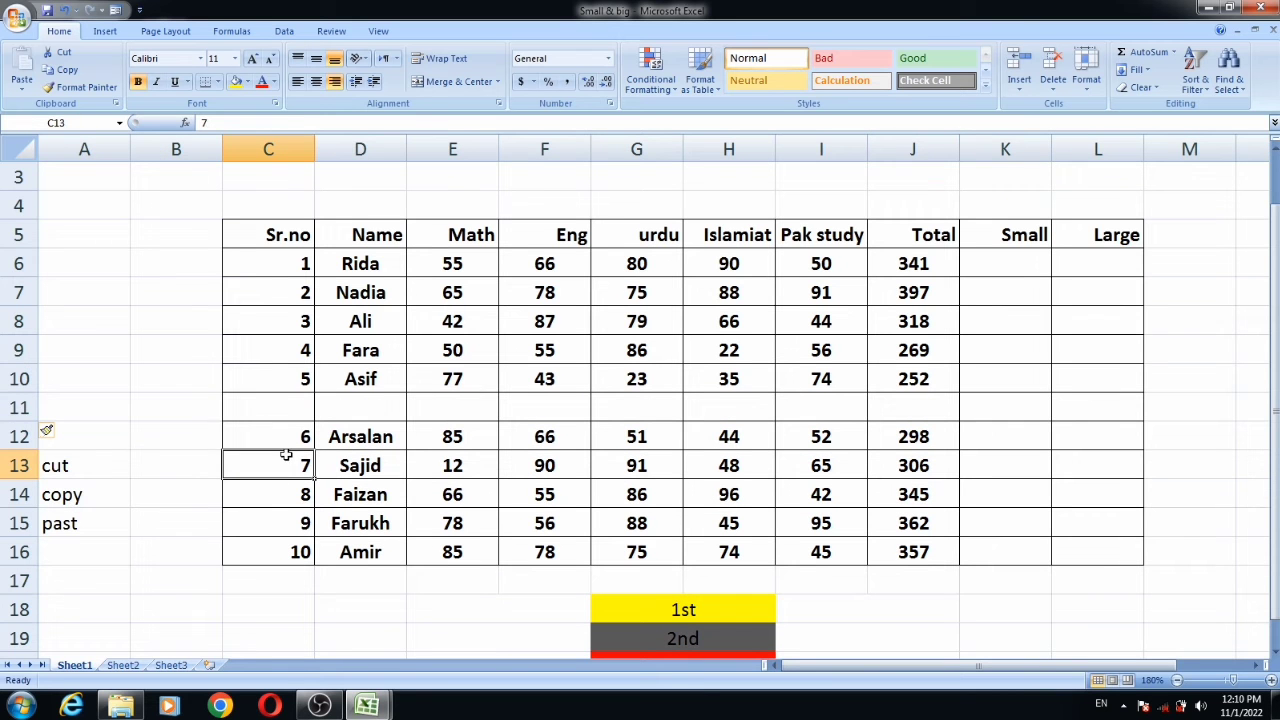
click(254, 404)
click(19, 263)
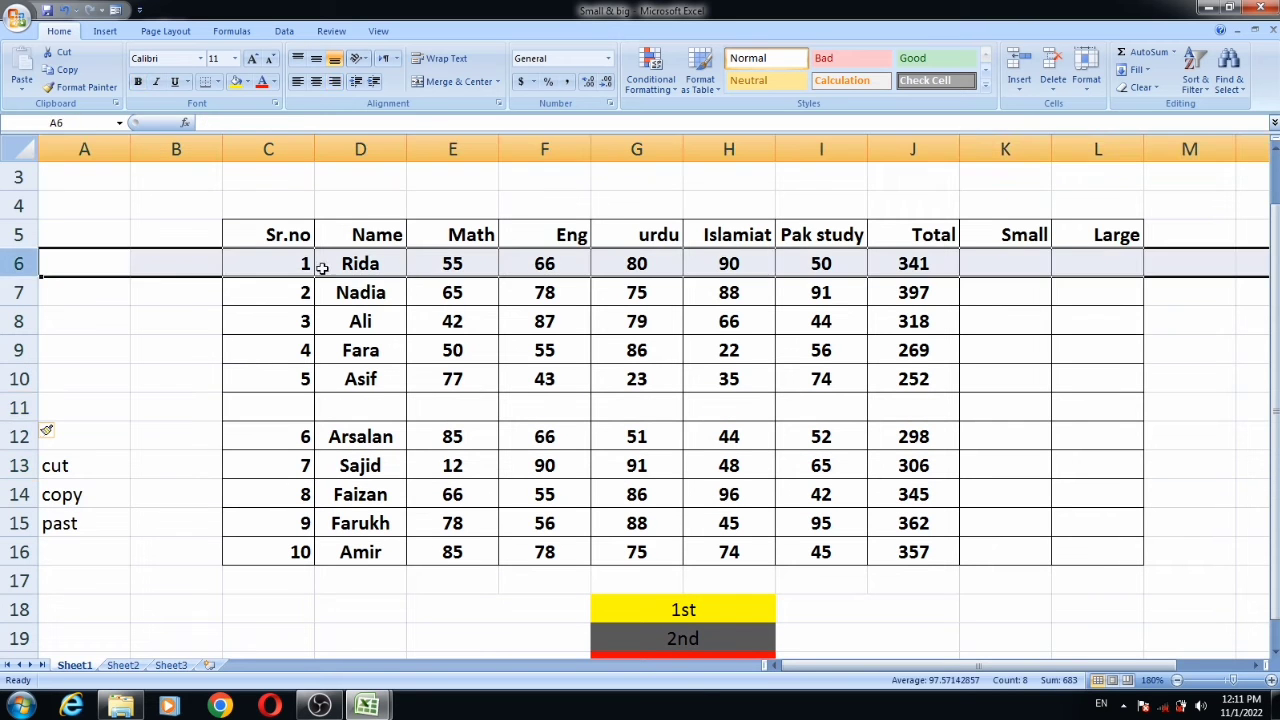
Cut Rida's row 6 and paste it into the blank row 11 between Asif and Arsalan.
right_click(240, 264)
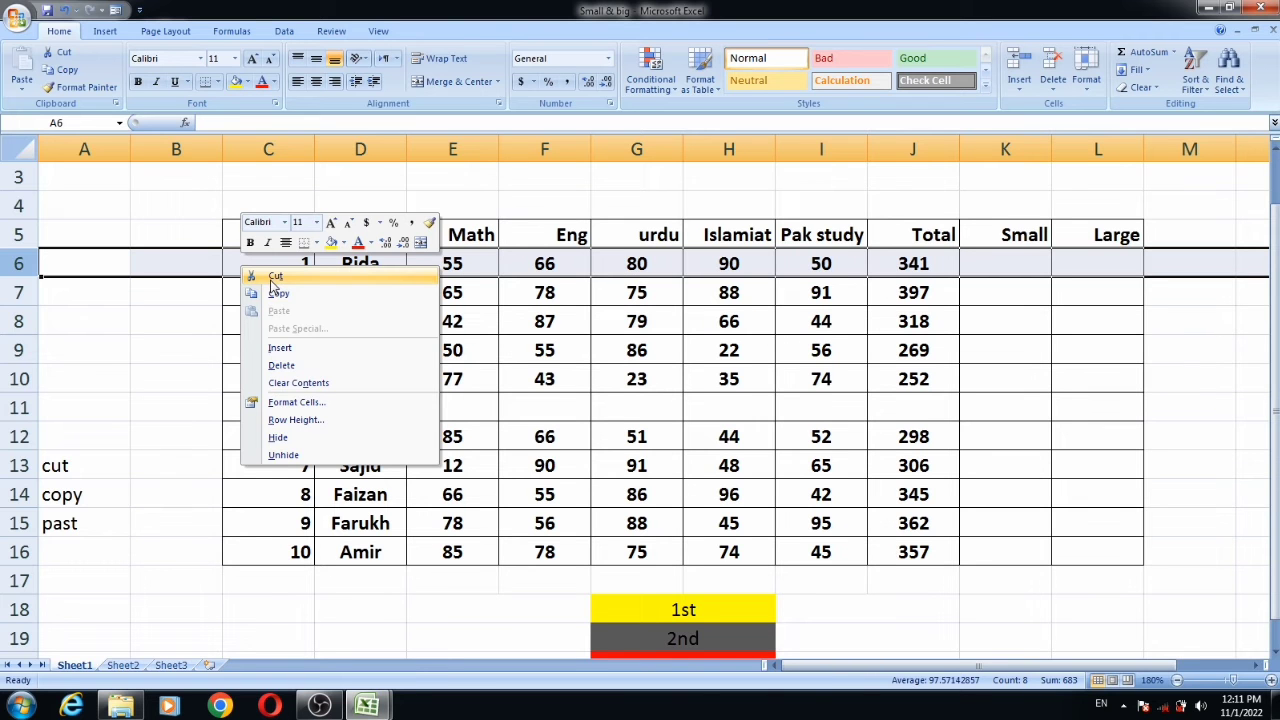
click(272, 280)
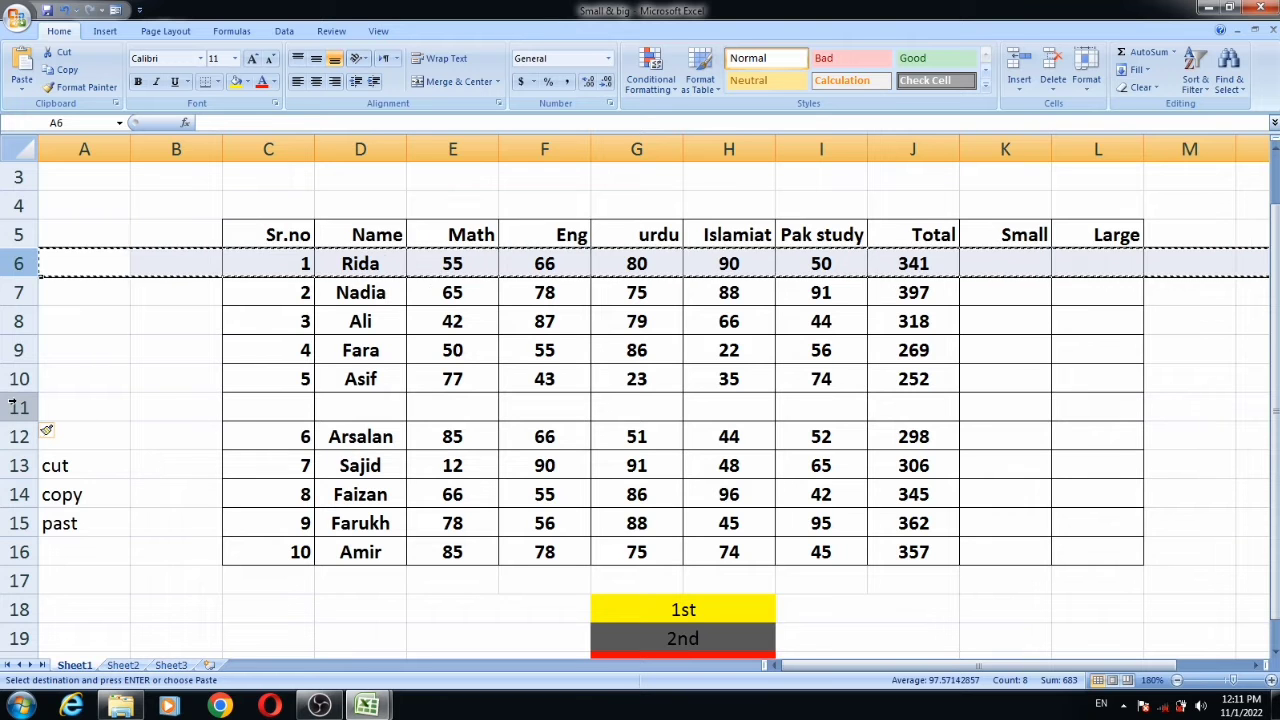
click(19, 407)
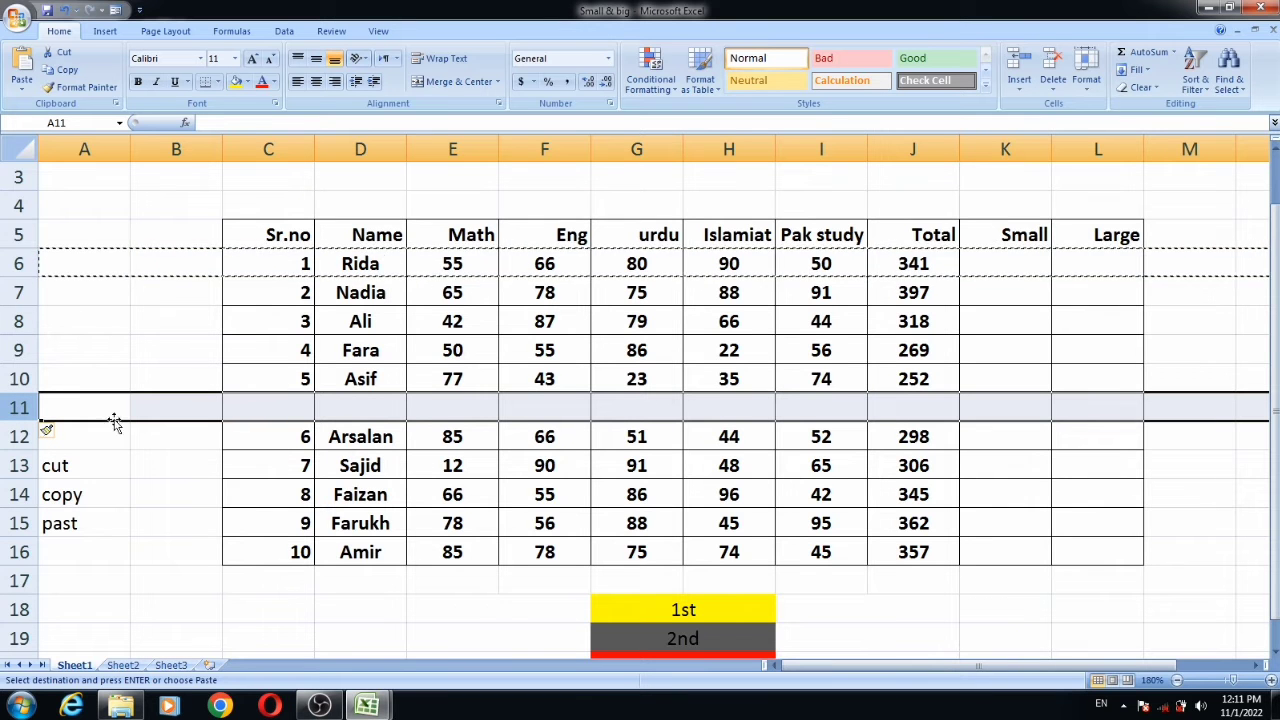
right_click(256, 407)
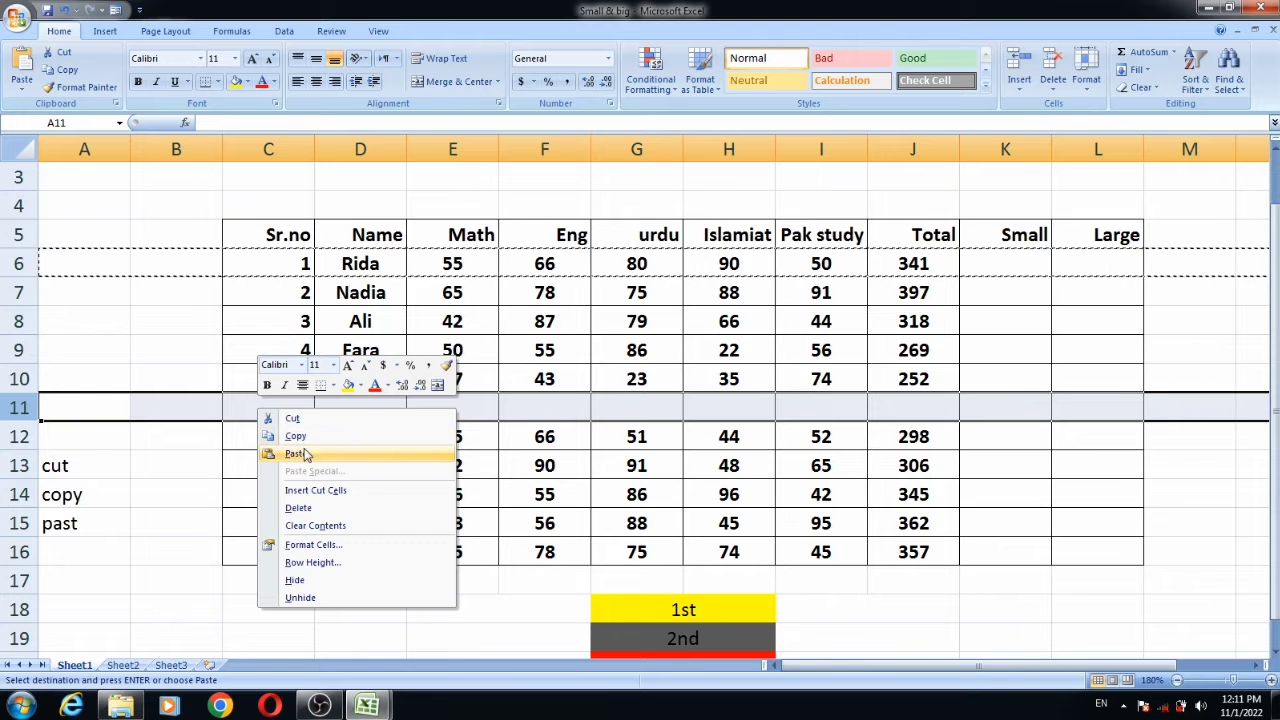
click(307, 451)
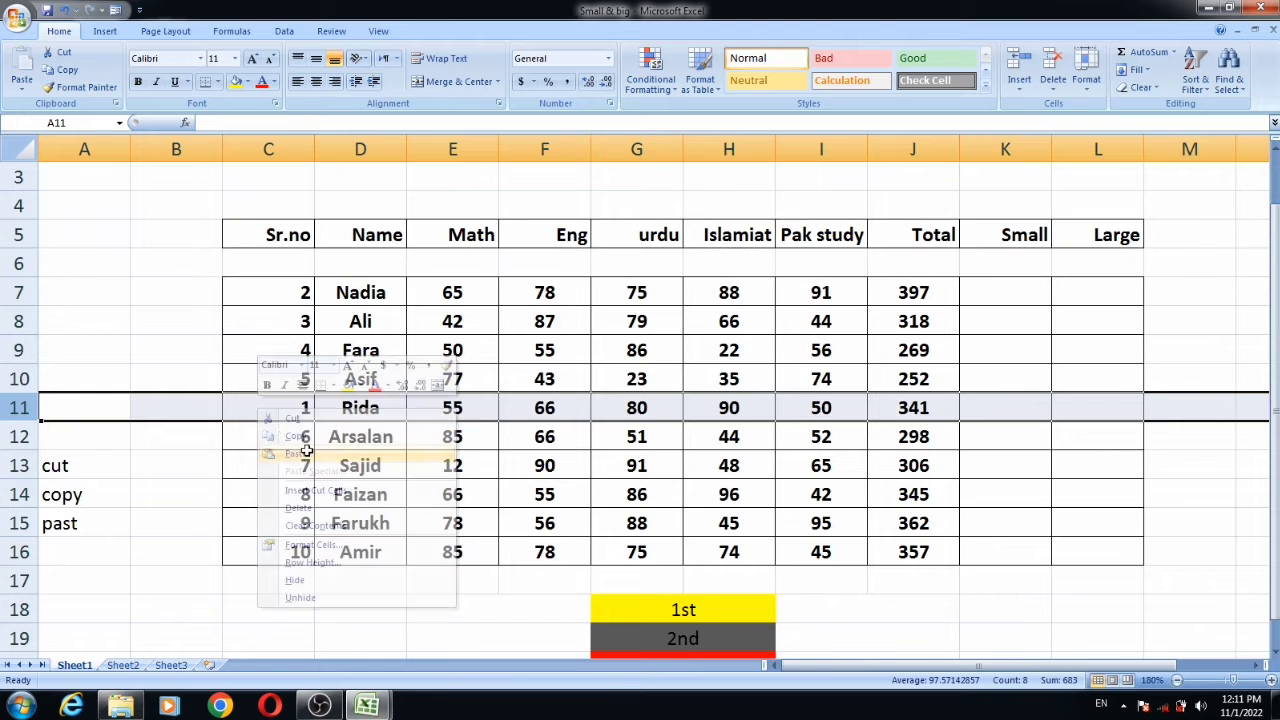
click(244, 433)
click(275, 409)
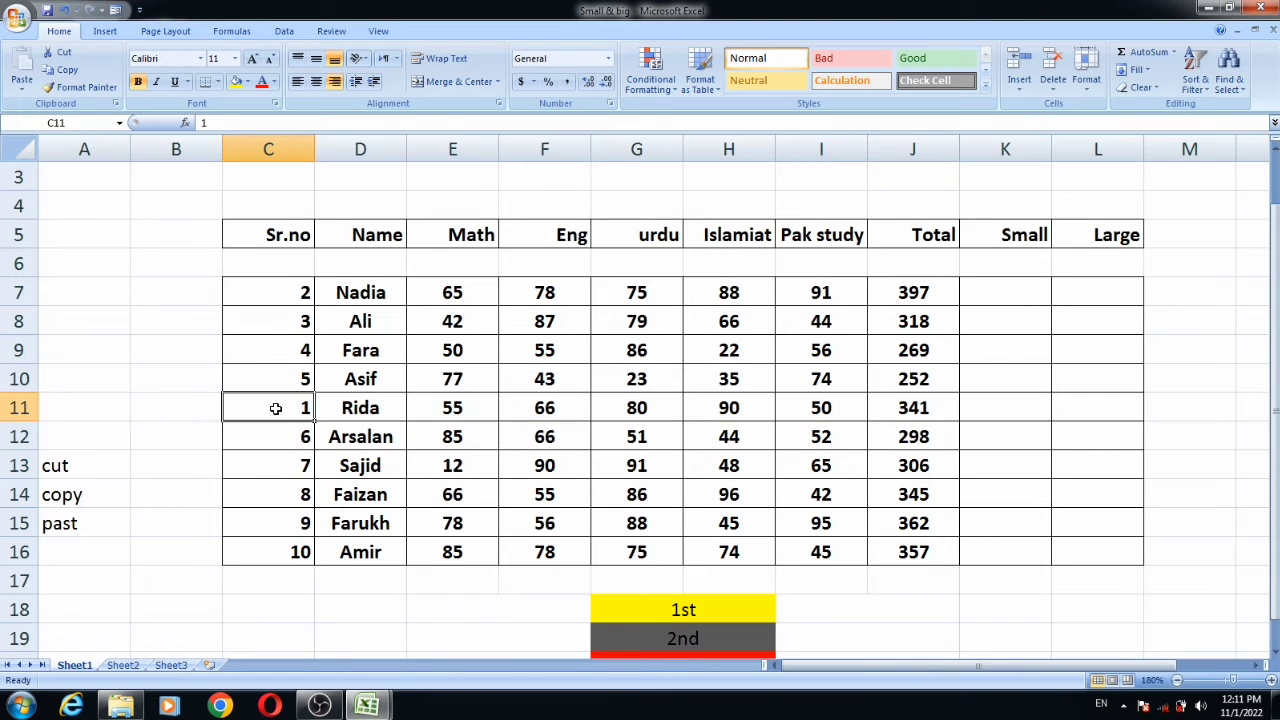
right_click(134, 406)
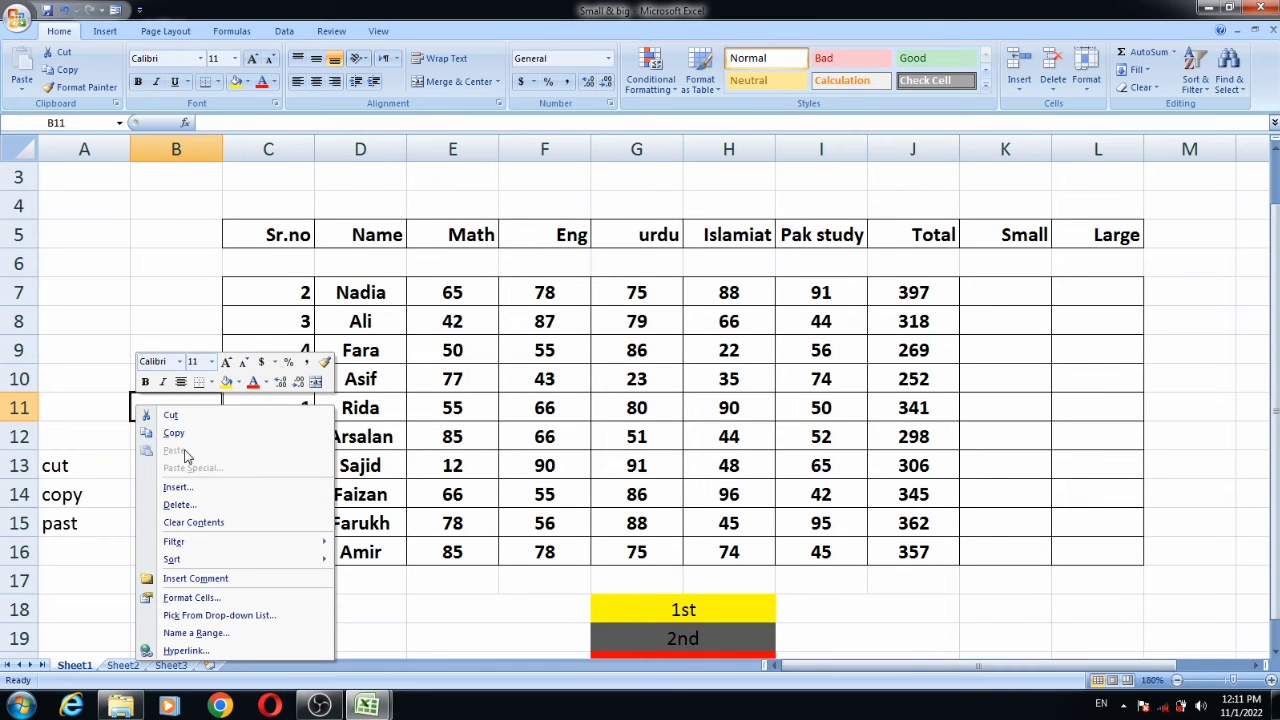
click(227, 316)
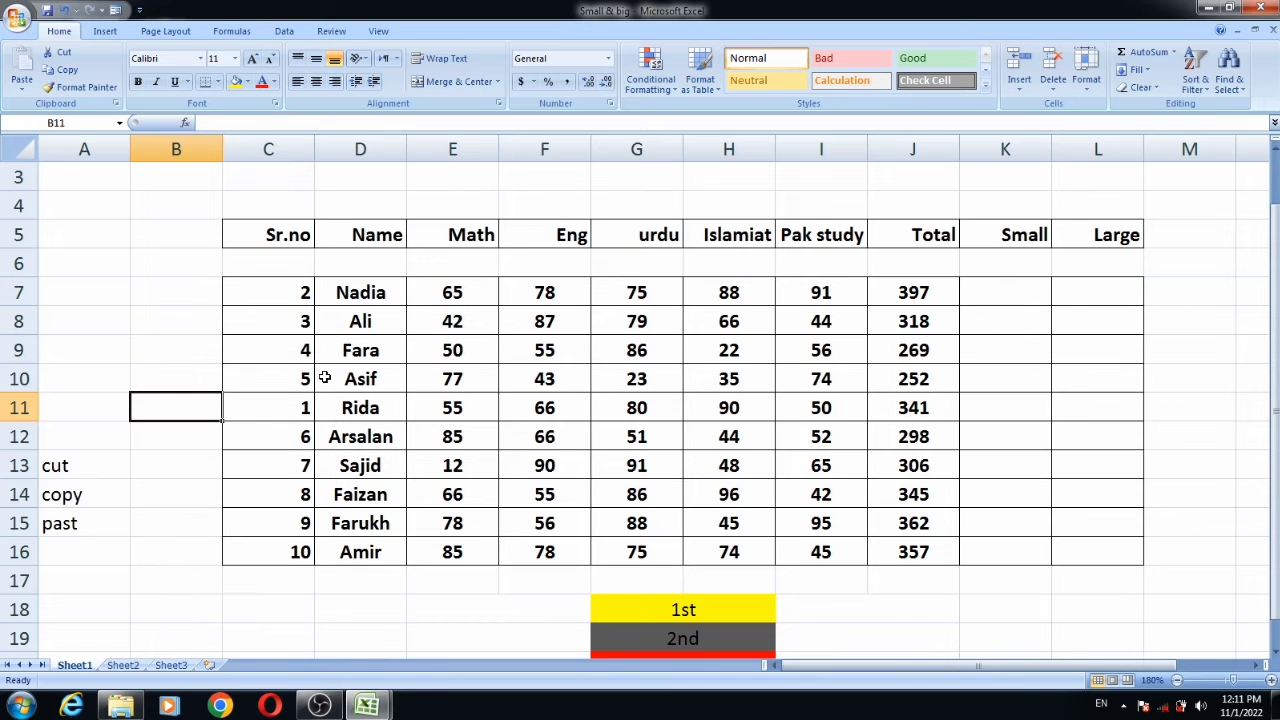
Copy Rida's row 11 and paste it into the empty row 6 above Nadia.
click(20, 407)
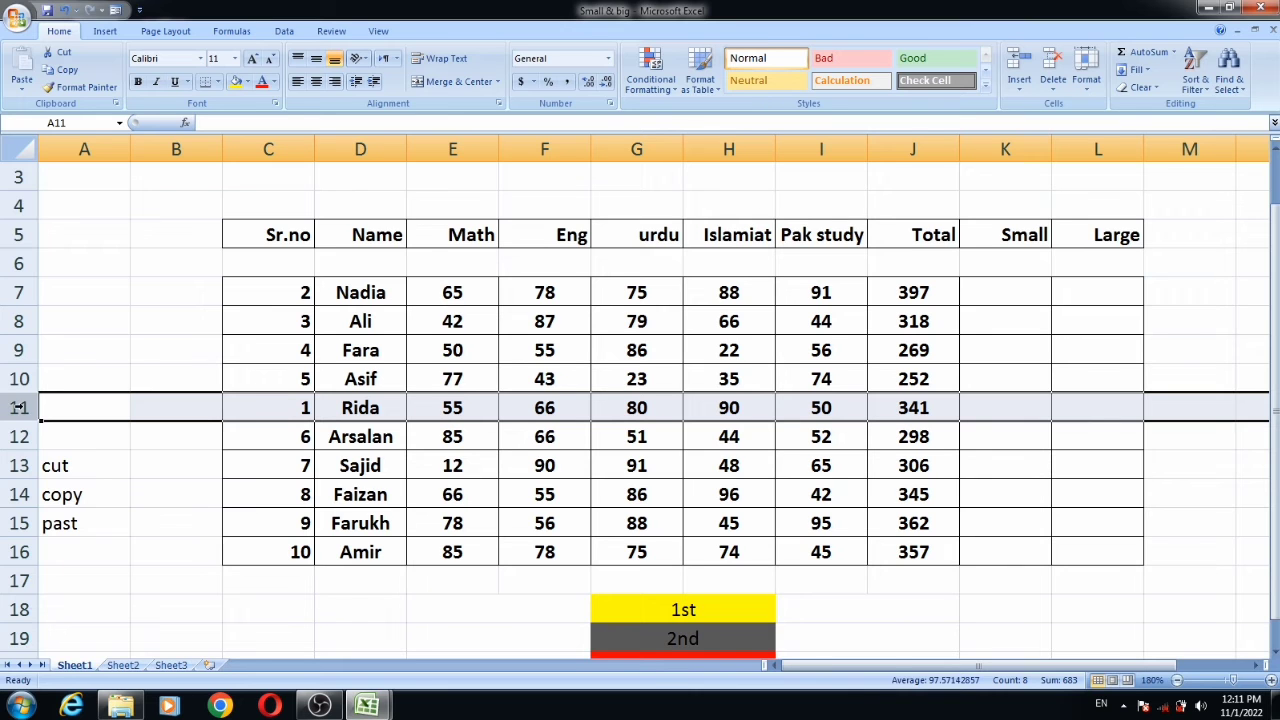
right_click(18, 407)
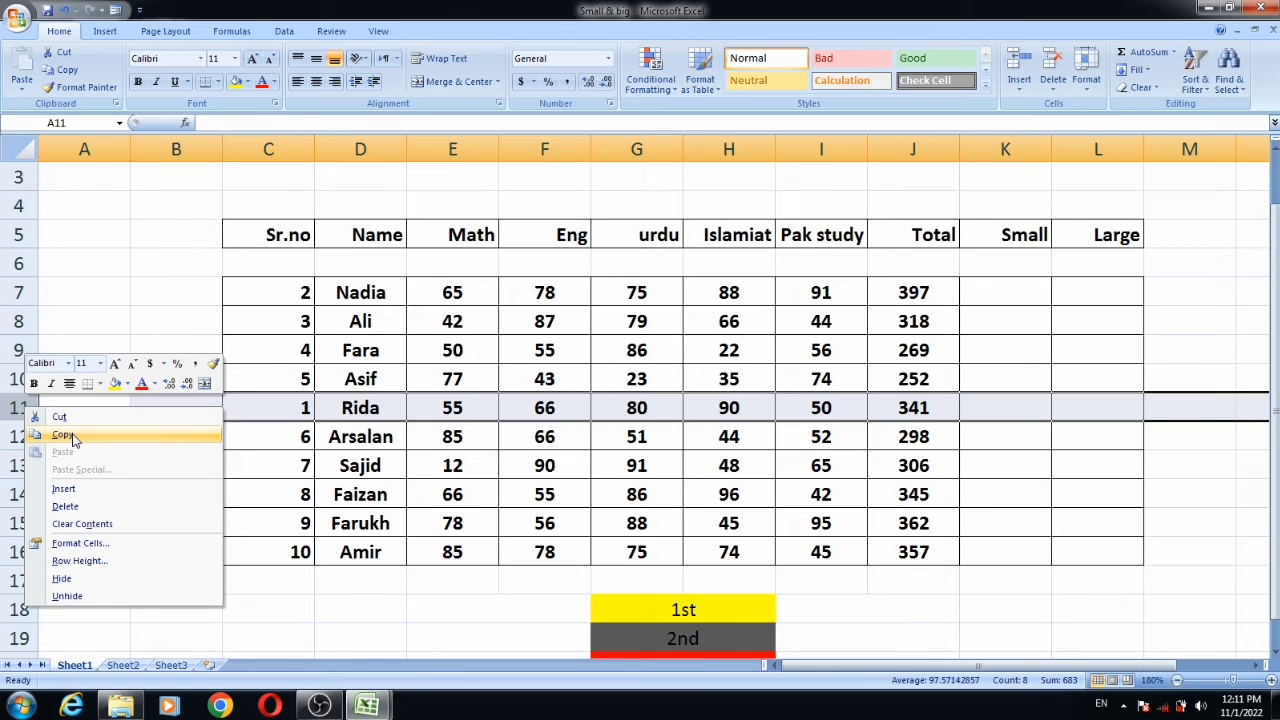
click(62, 435)
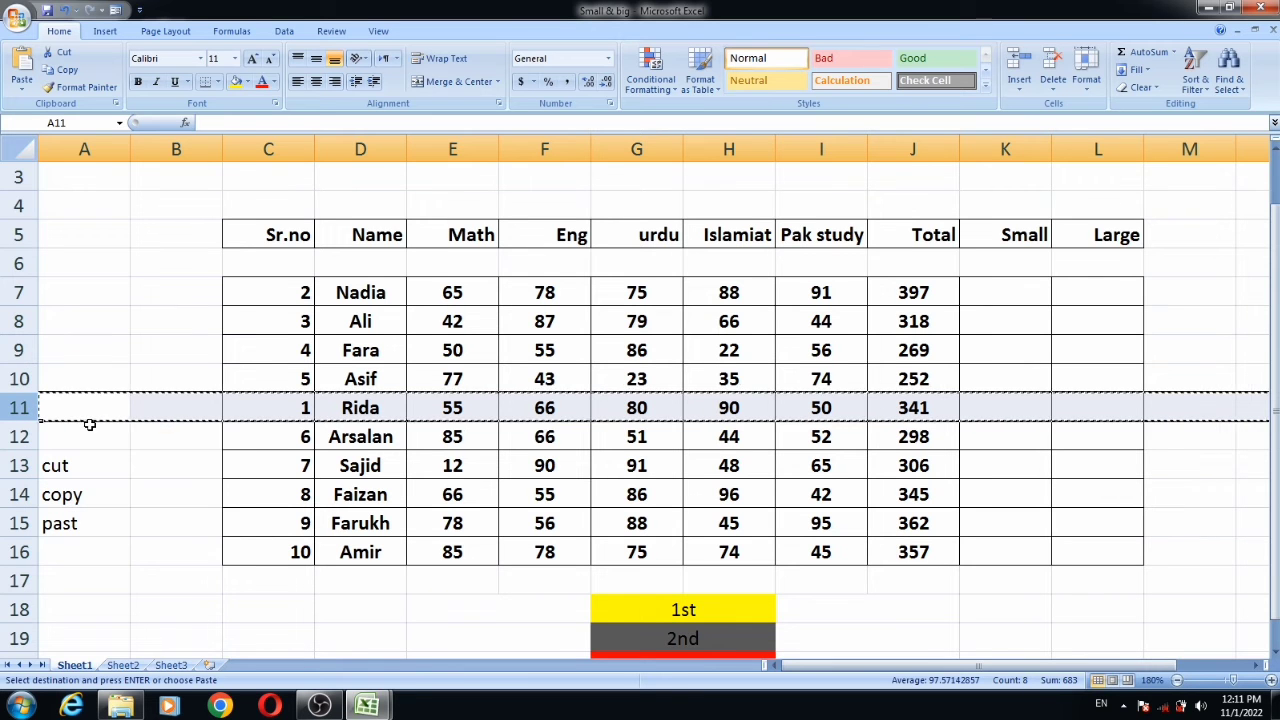
right_click(19, 407)
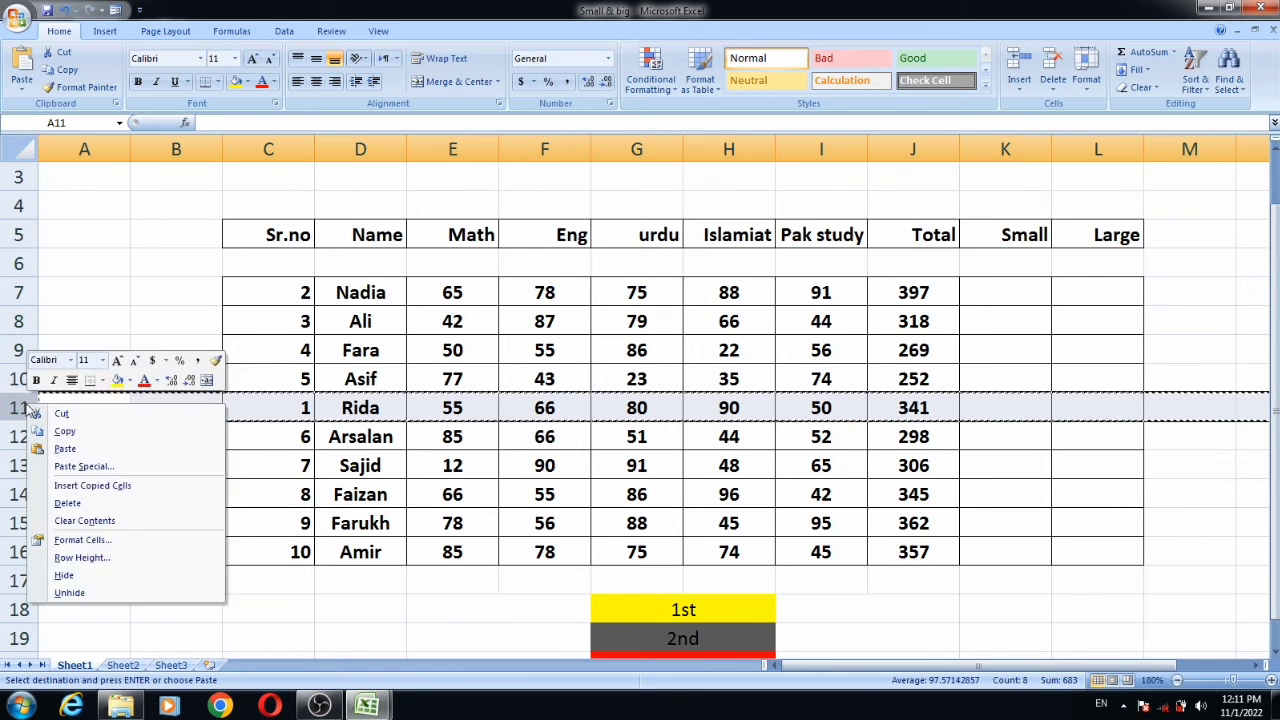
click(65, 435)
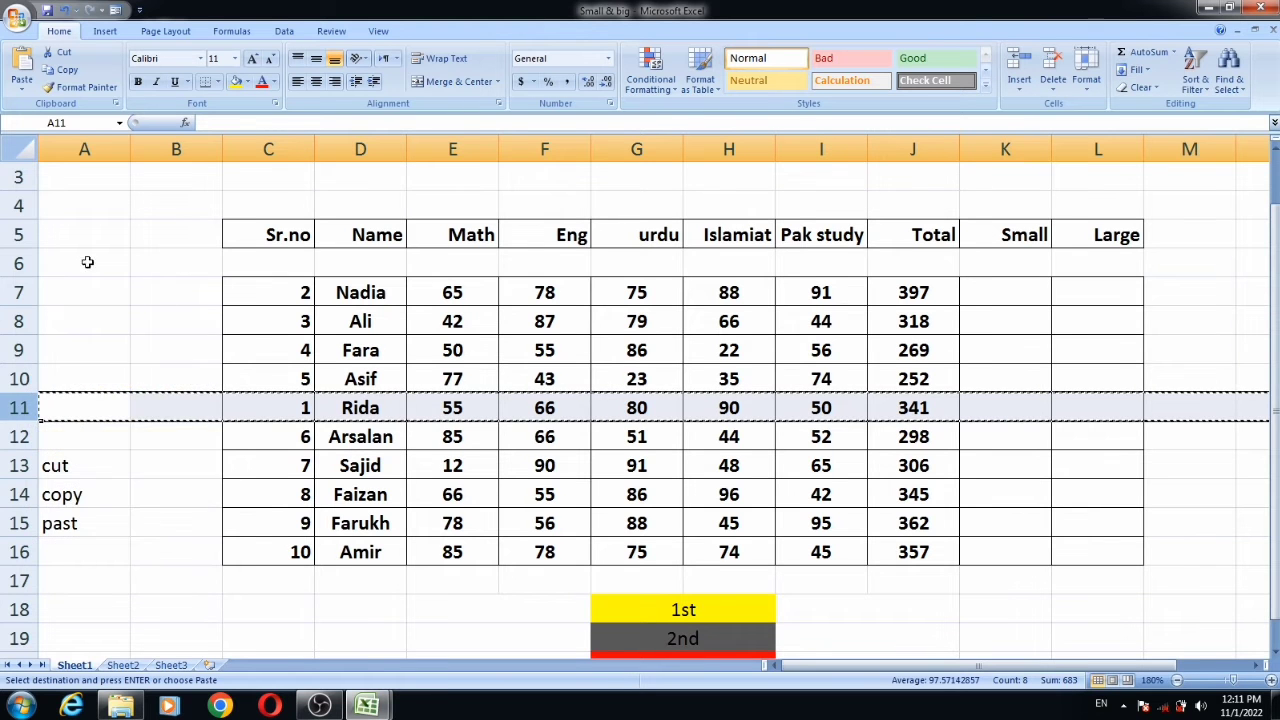
click(19, 263)
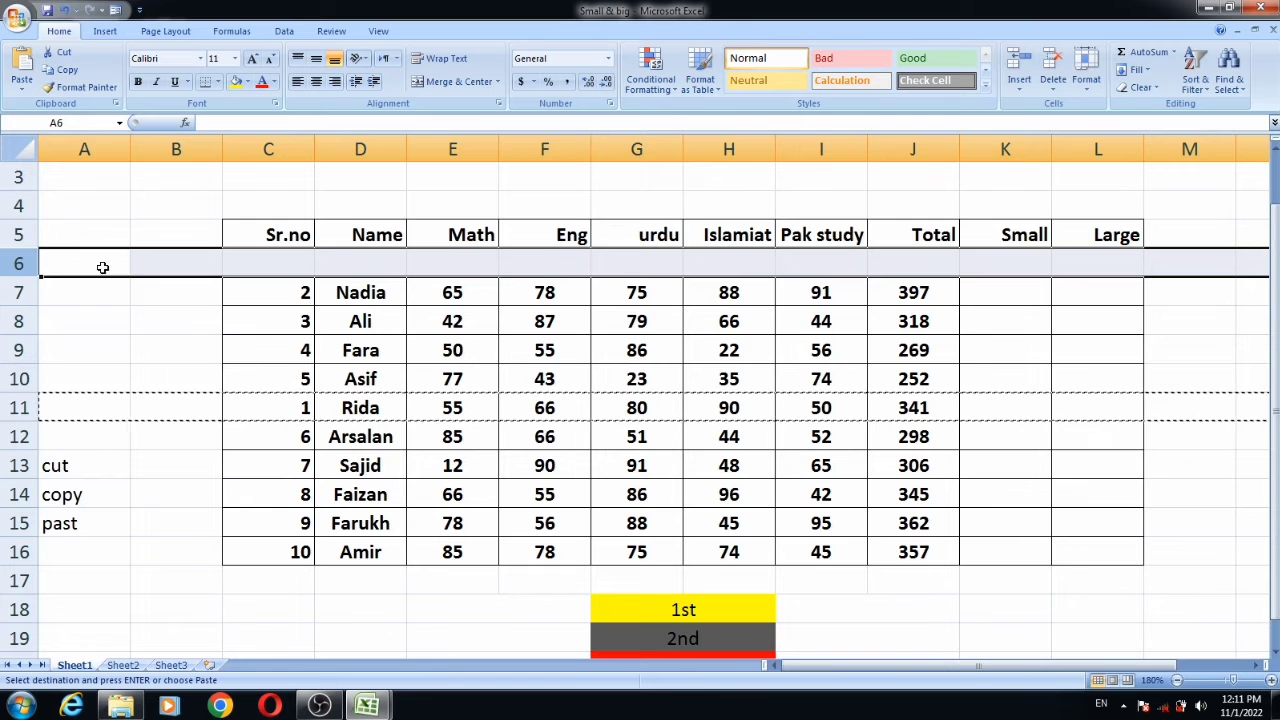
right_click(150, 263)
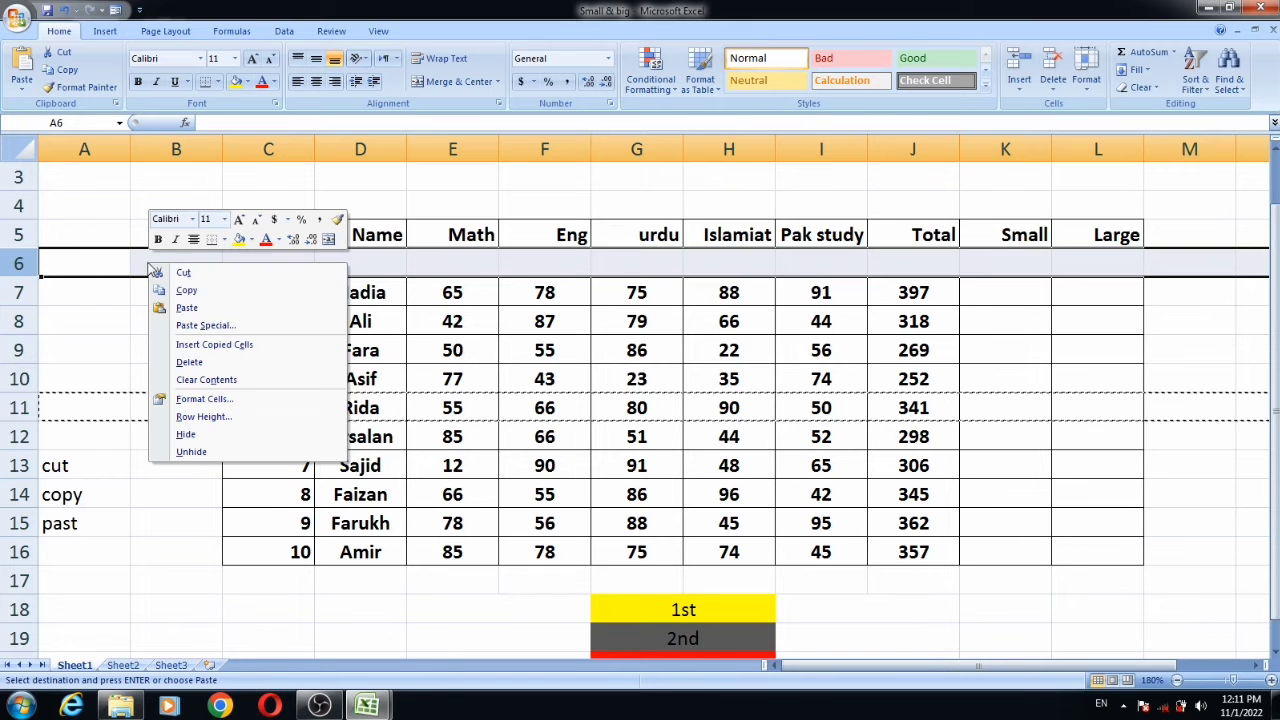
click(200, 309)
click(204, 293)
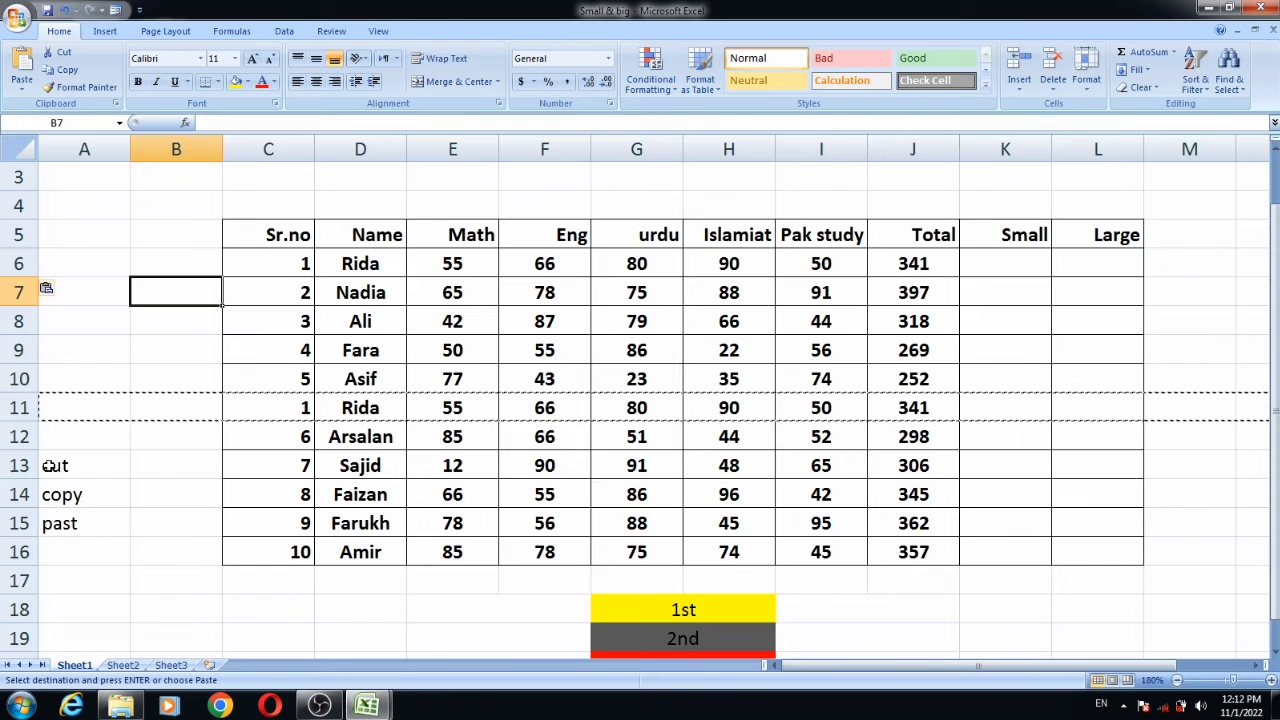
Type the shortcut crt+x into B13 beside the cut label.
click(127, 463)
click(155, 462)
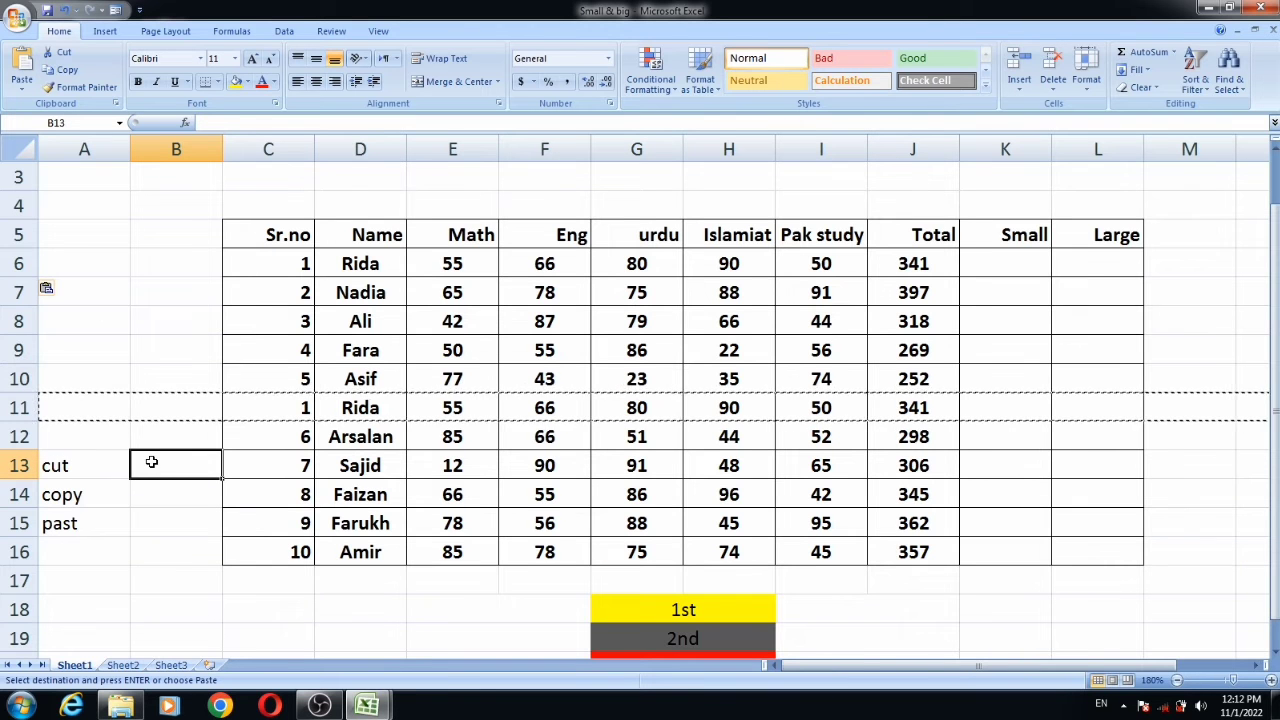
text(crt)
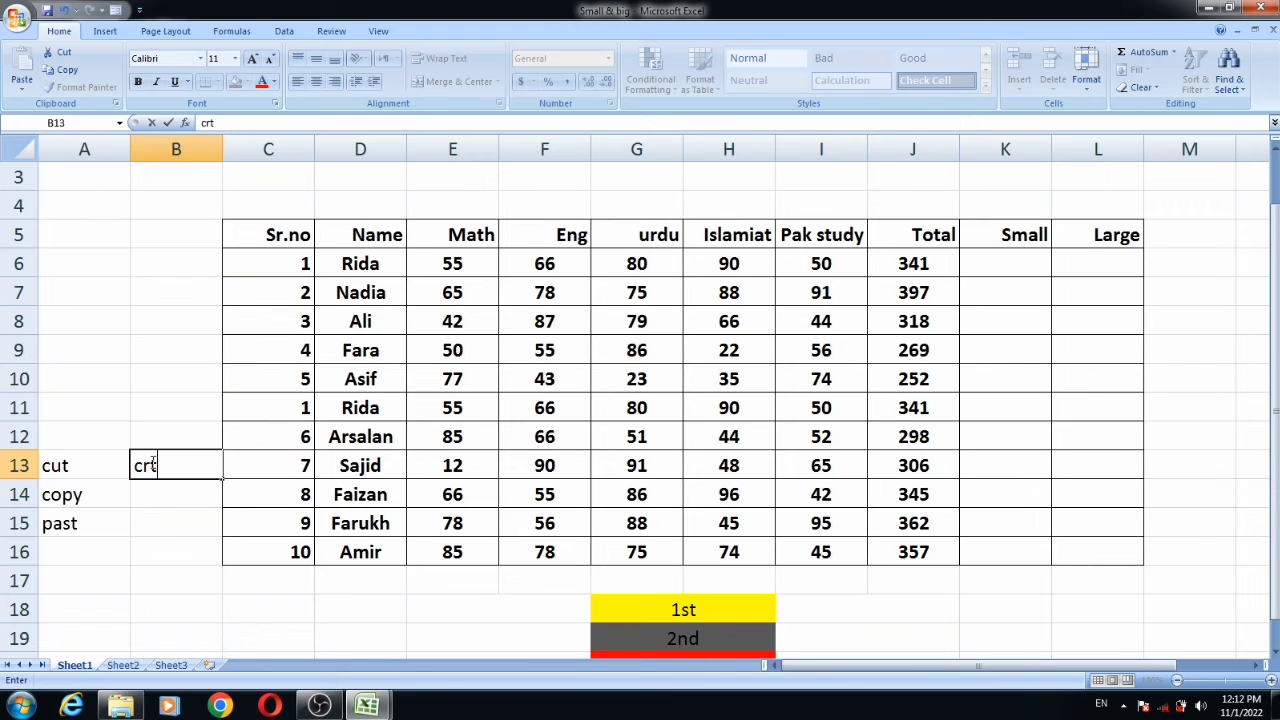
text(+)
text(x)
Enter crt+c in B14 and crt+v in B15 below crt+x, next to the copy and past labels.
click(191, 495)
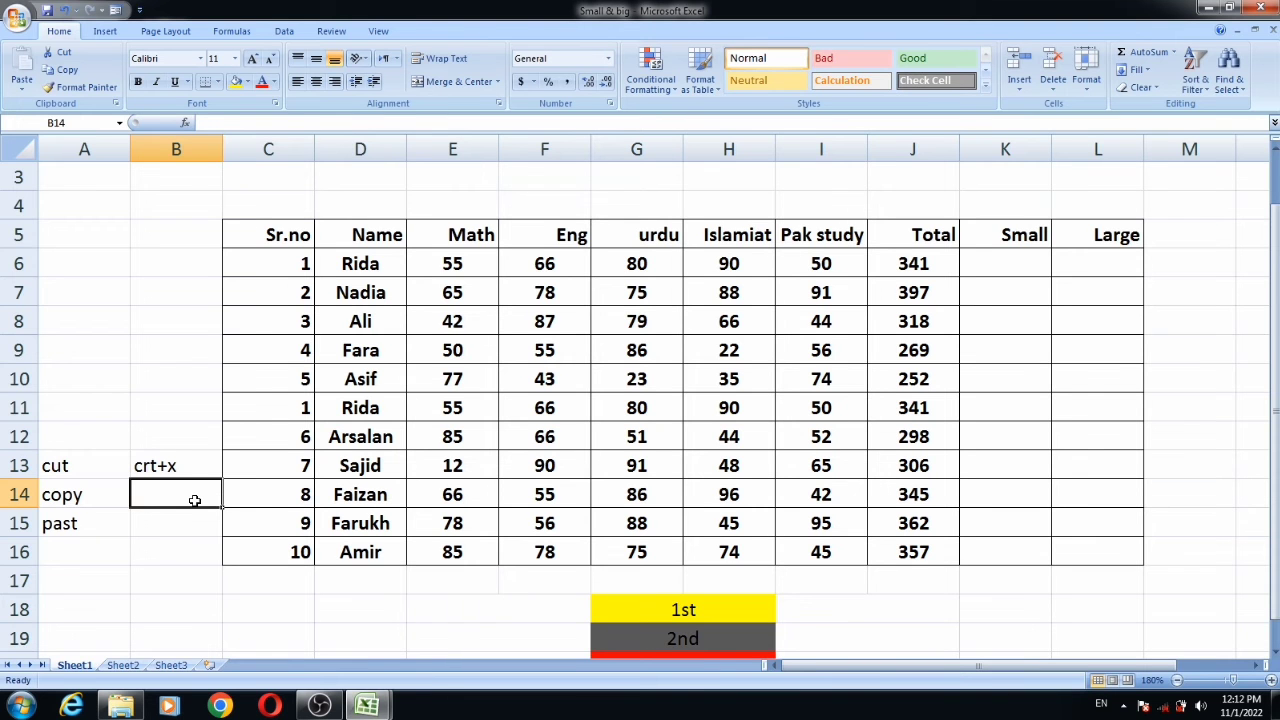
text(crt)
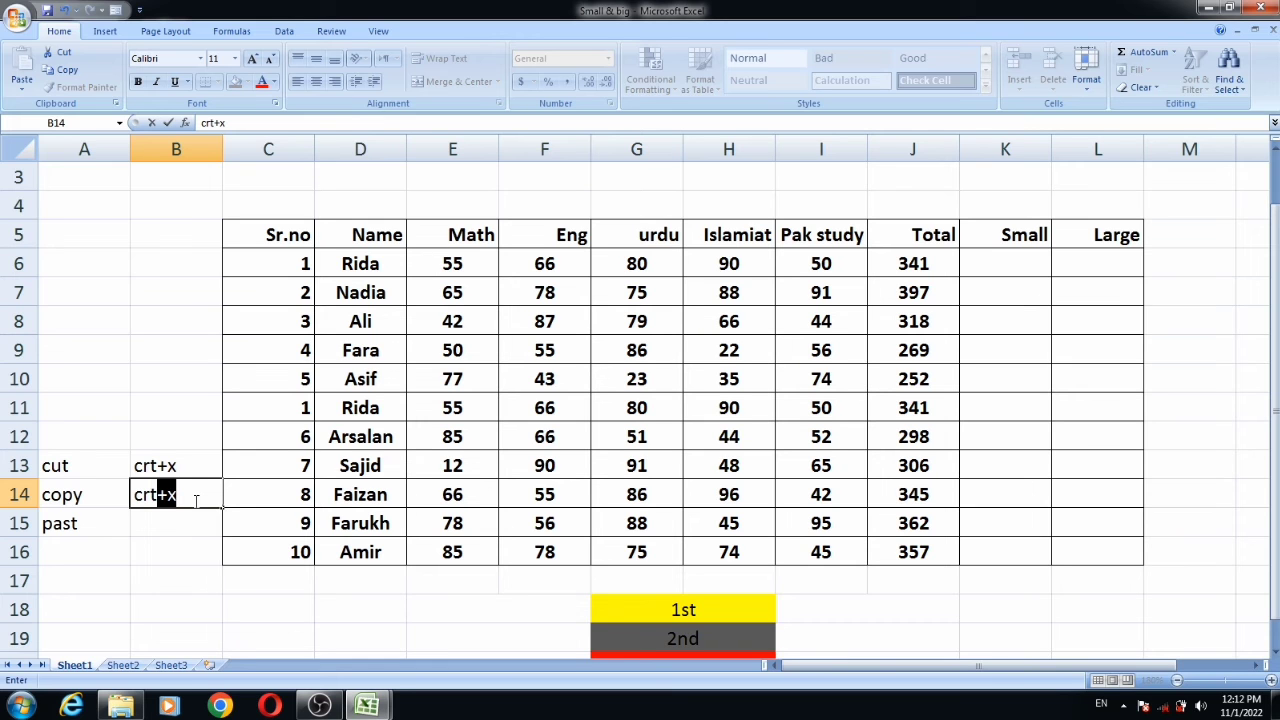
text(+)
key(BackSpace)
text(c)
click(158, 528)
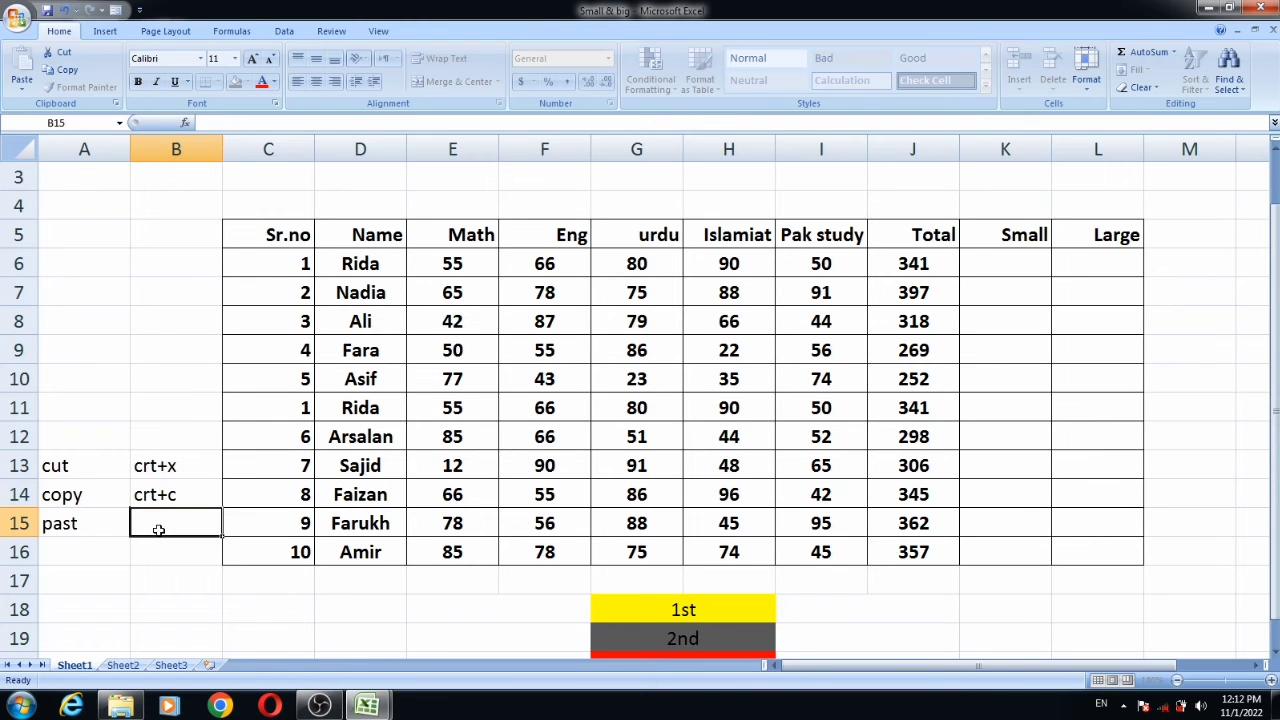
text(crt+v)
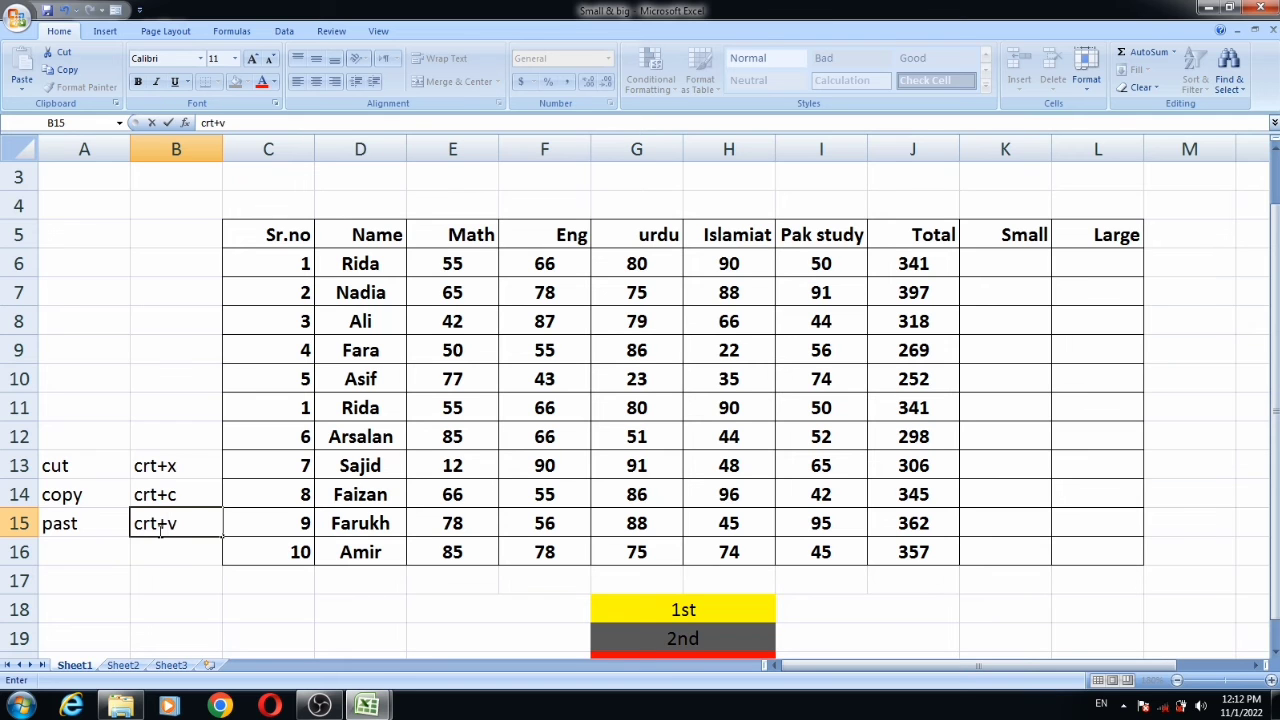
key(Return)
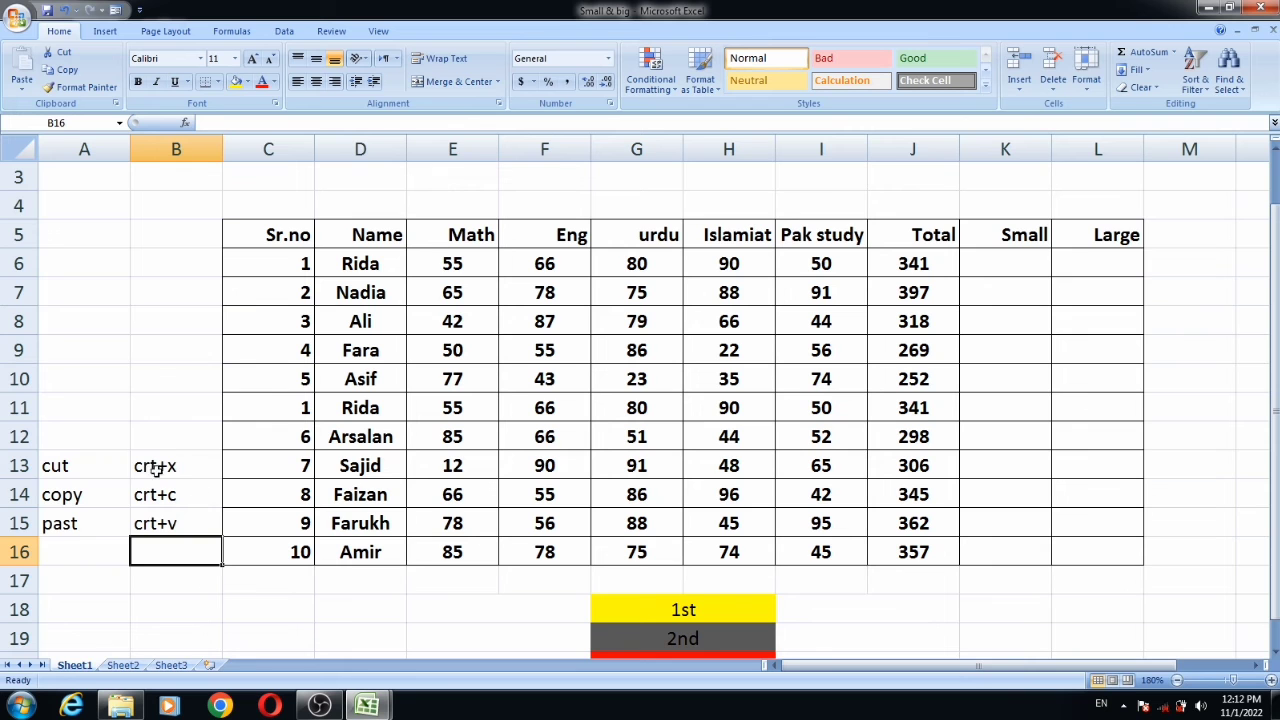
Make the shortcut cells B13:B15 bold.
drag(155, 462, 158, 525)
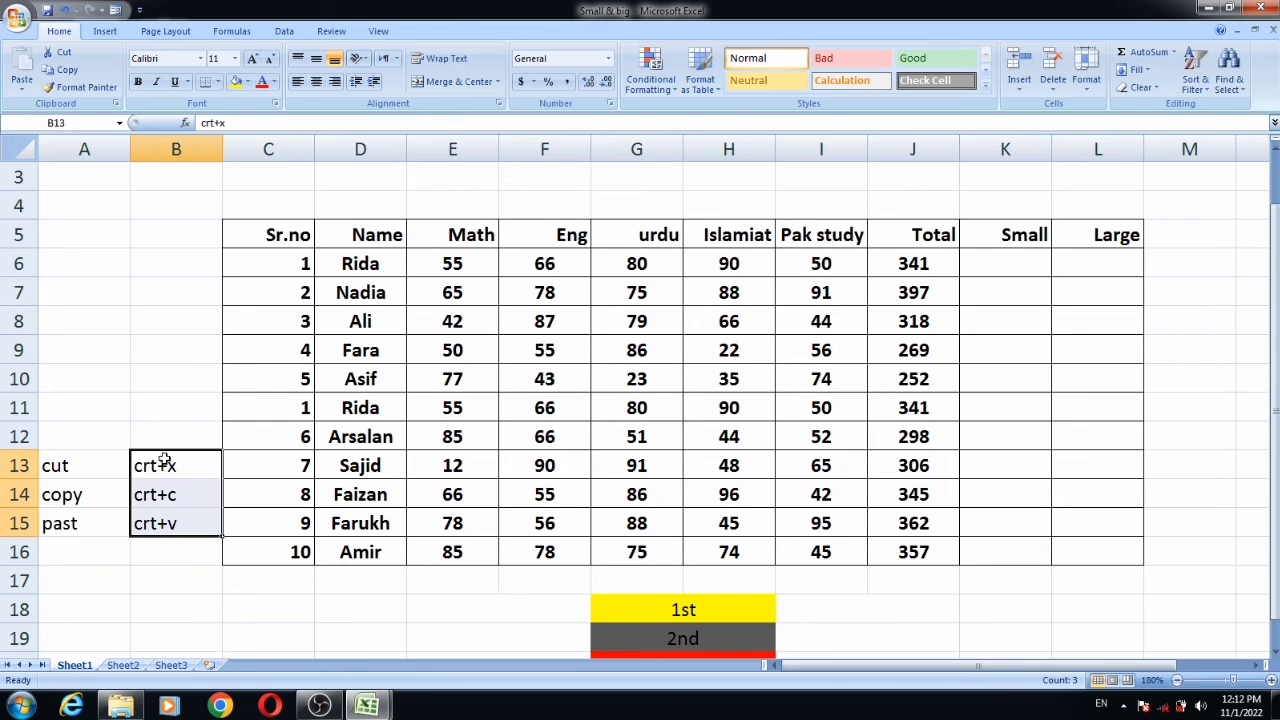
click(140, 84)
click(140, 84)
click(140, 83)
Bold the cut, copy, past labels in A13:A15 and fill them orange.
drag(97, 455, 91, 522)
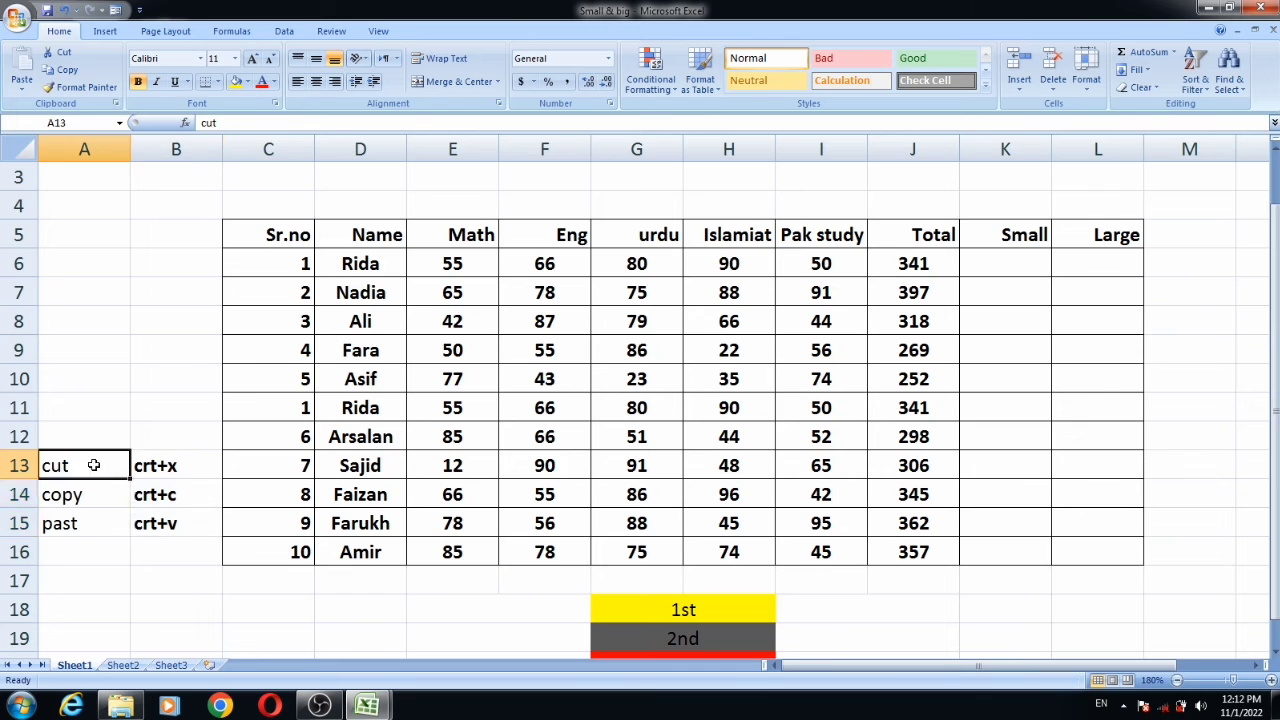
click(140, 82)
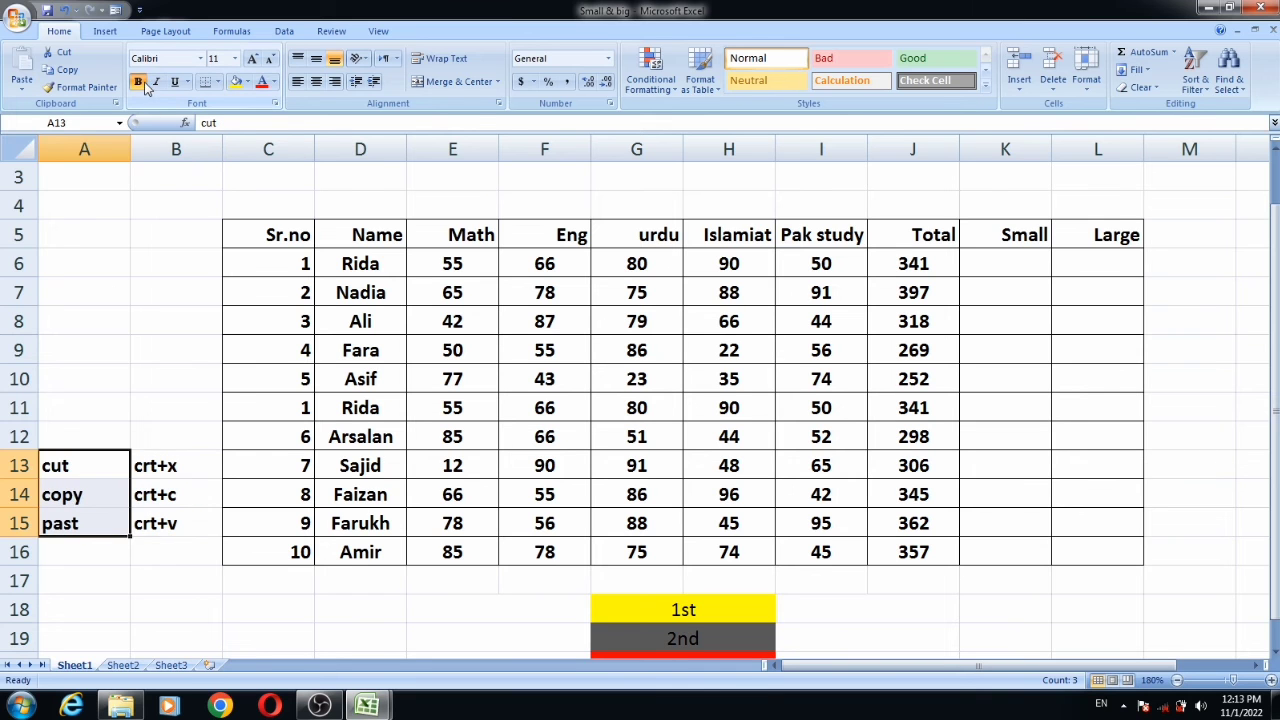
click(247, 82)
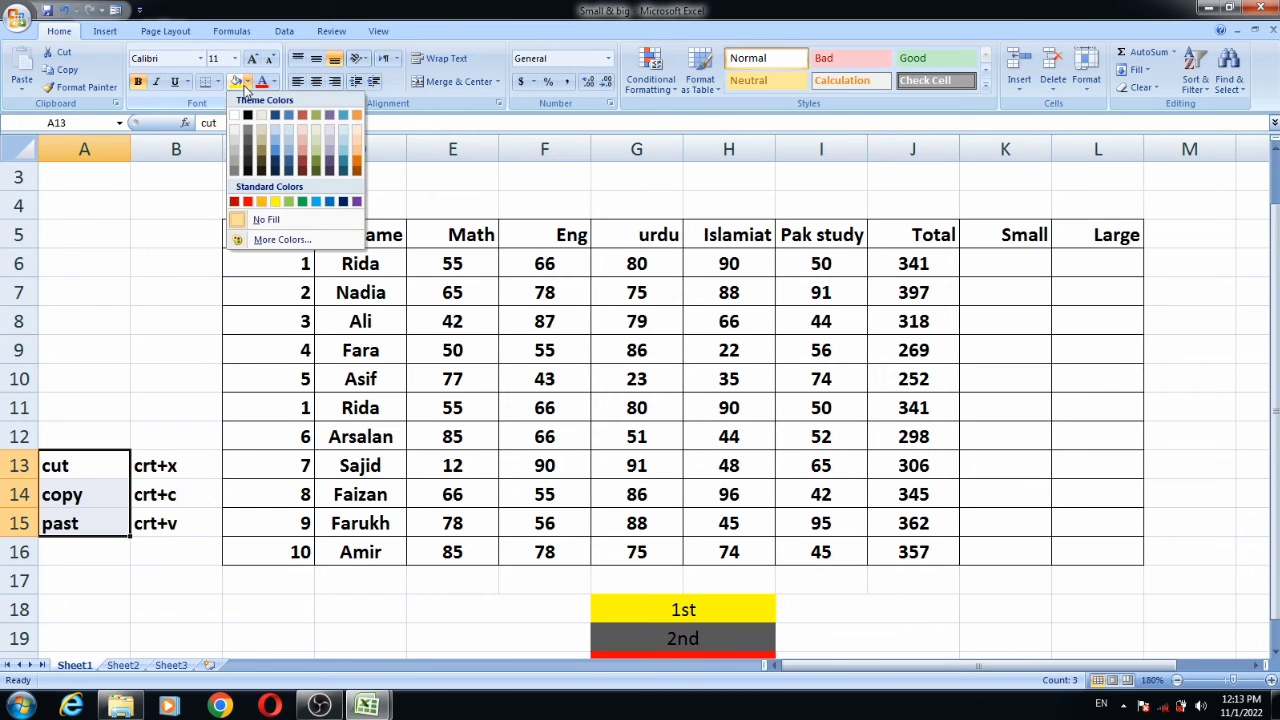
click(261, 203)
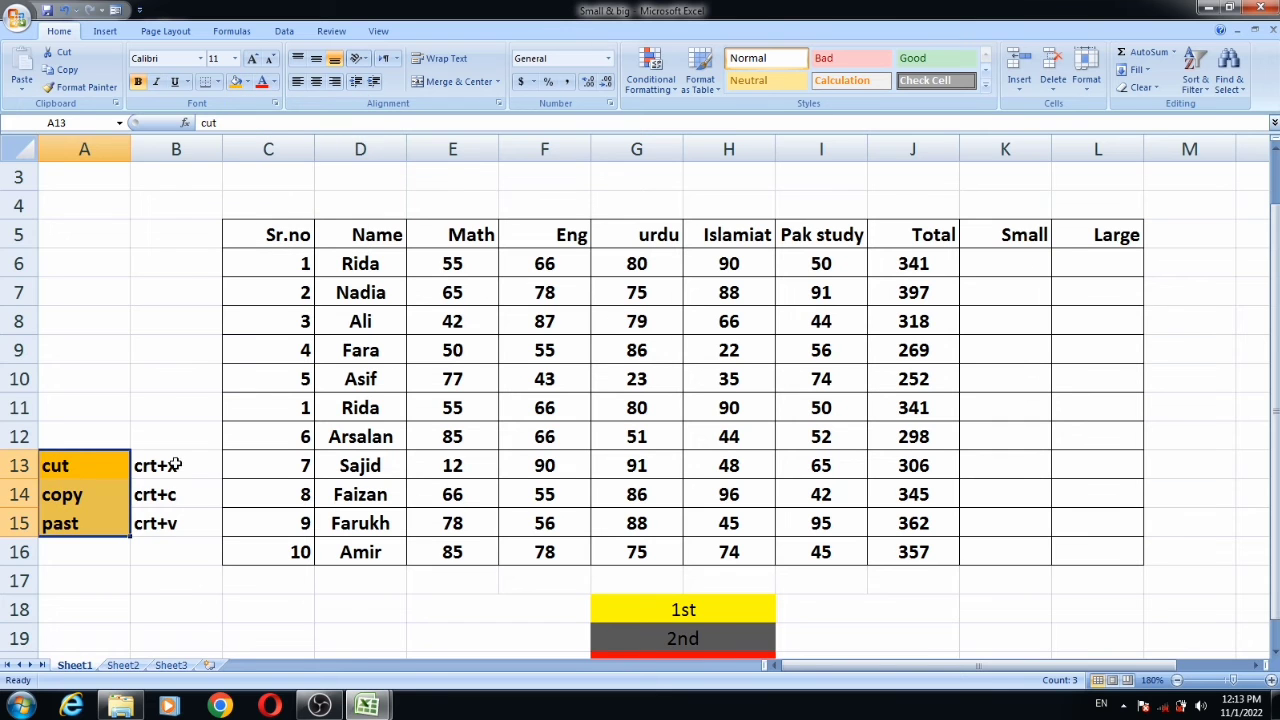
Give the shortcut cells B13:B15 a pink fill.
drag(174, 462, 174, 518)
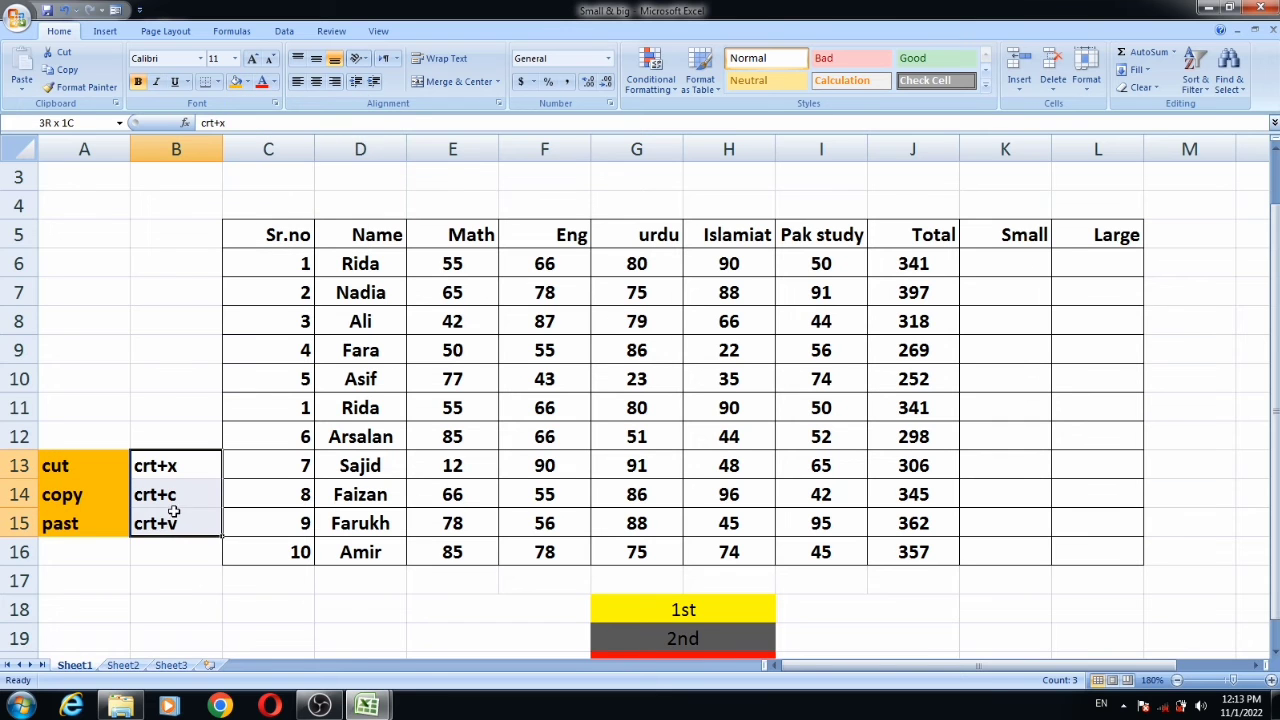
click(247, 82)
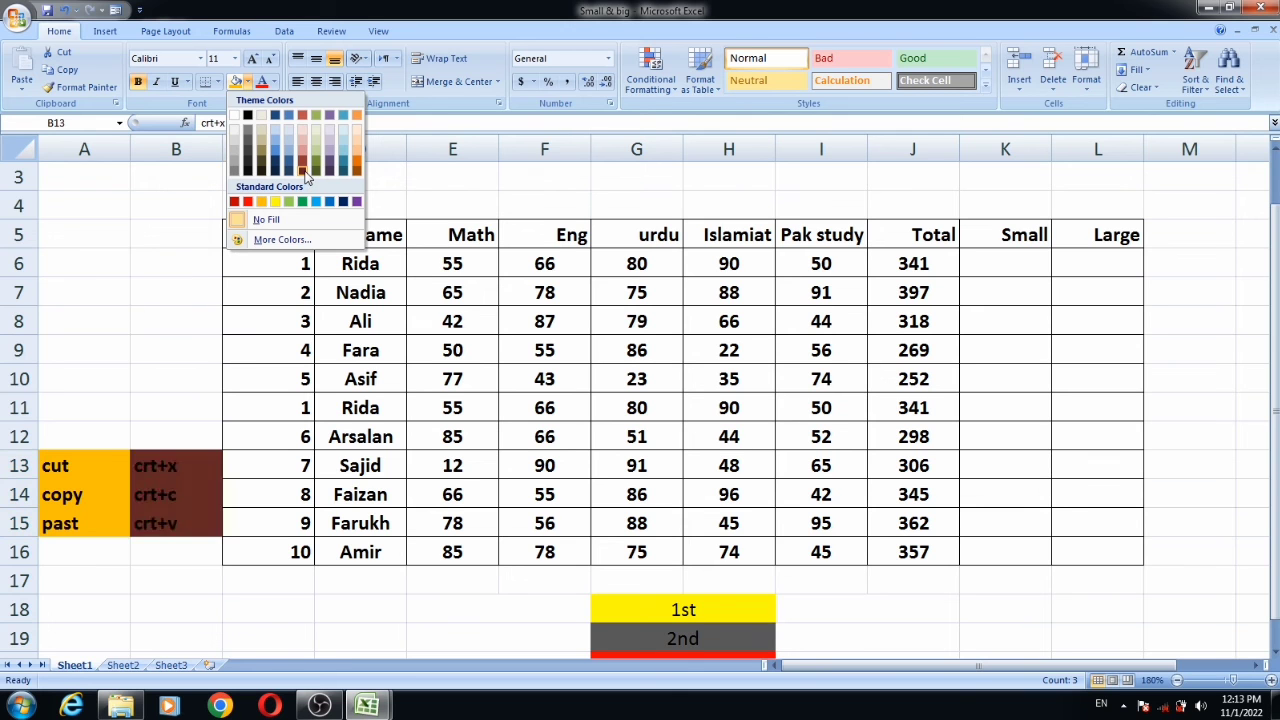
click(303, 153)
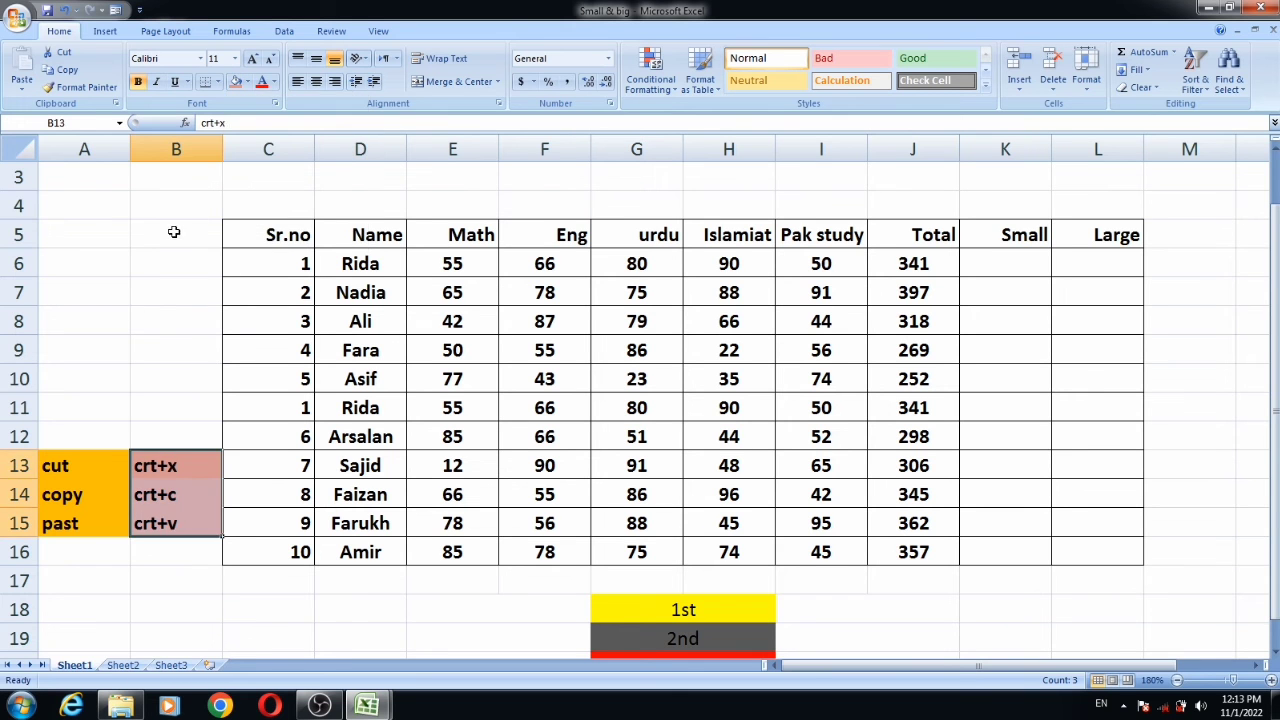
click(176, 262)
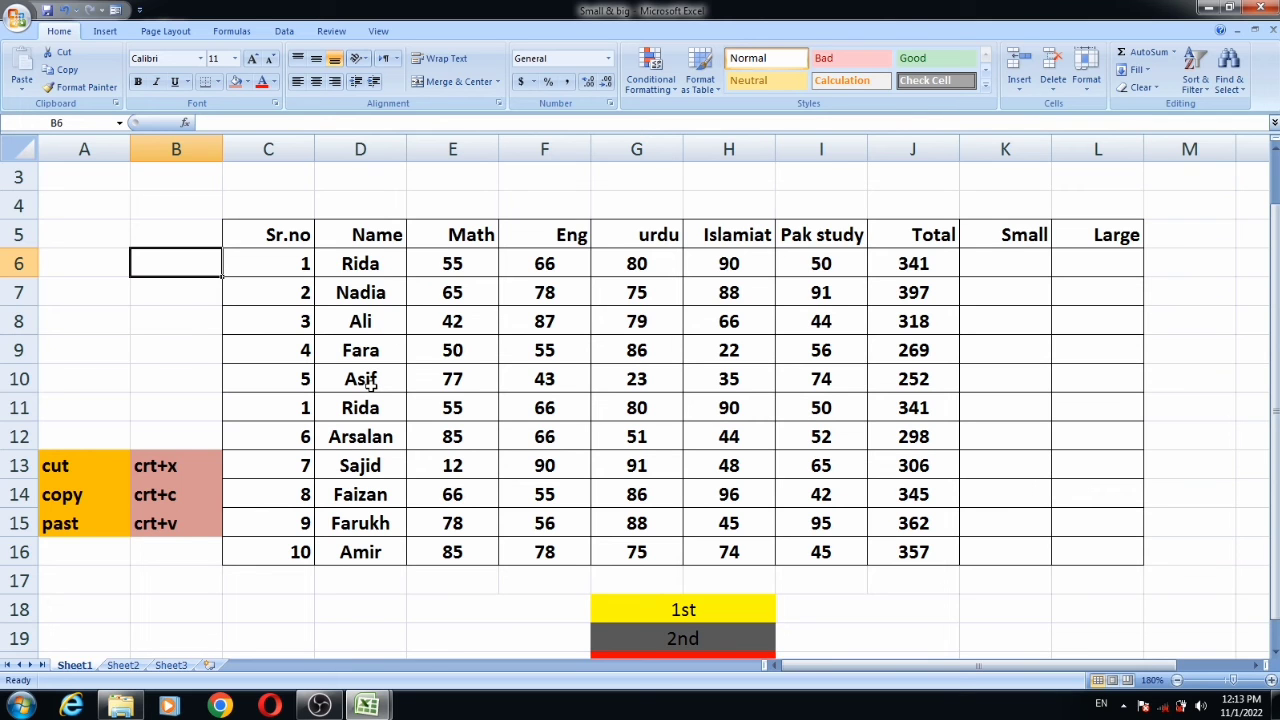
Copy the name Asif from D10 into cell C18 and cancel the copy marquee.
click(370, 386)
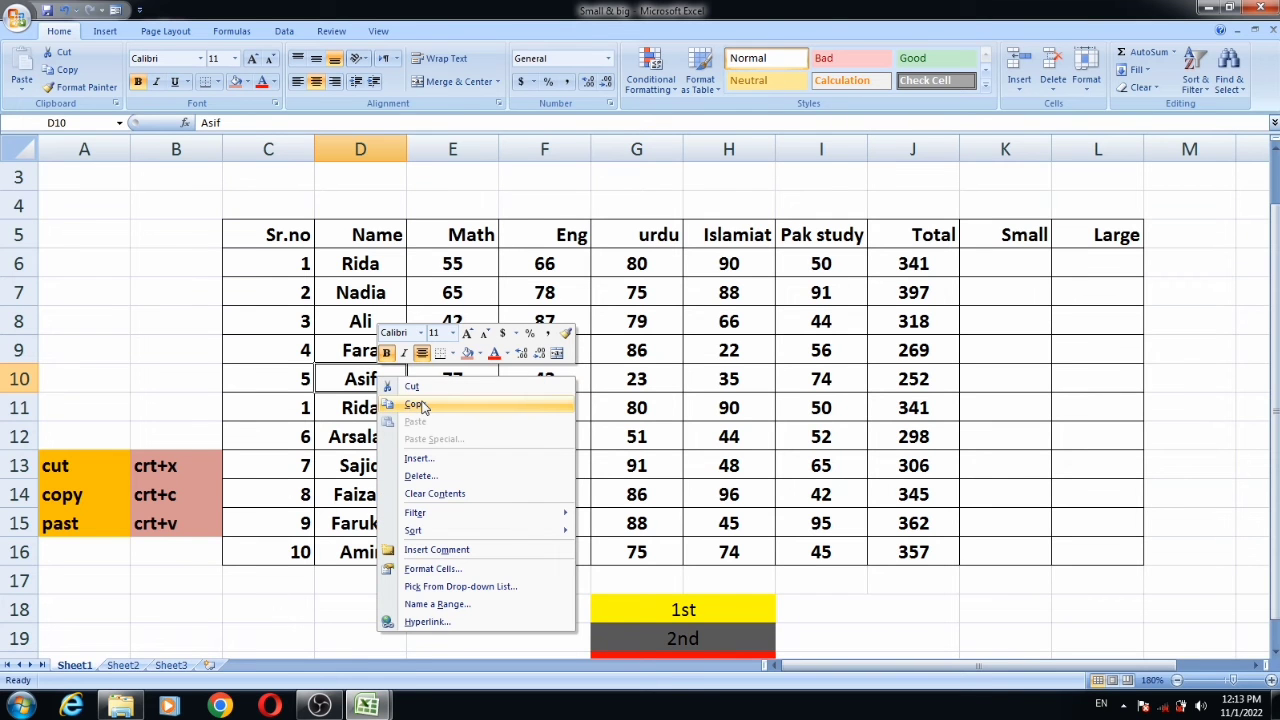
click(422, 405)
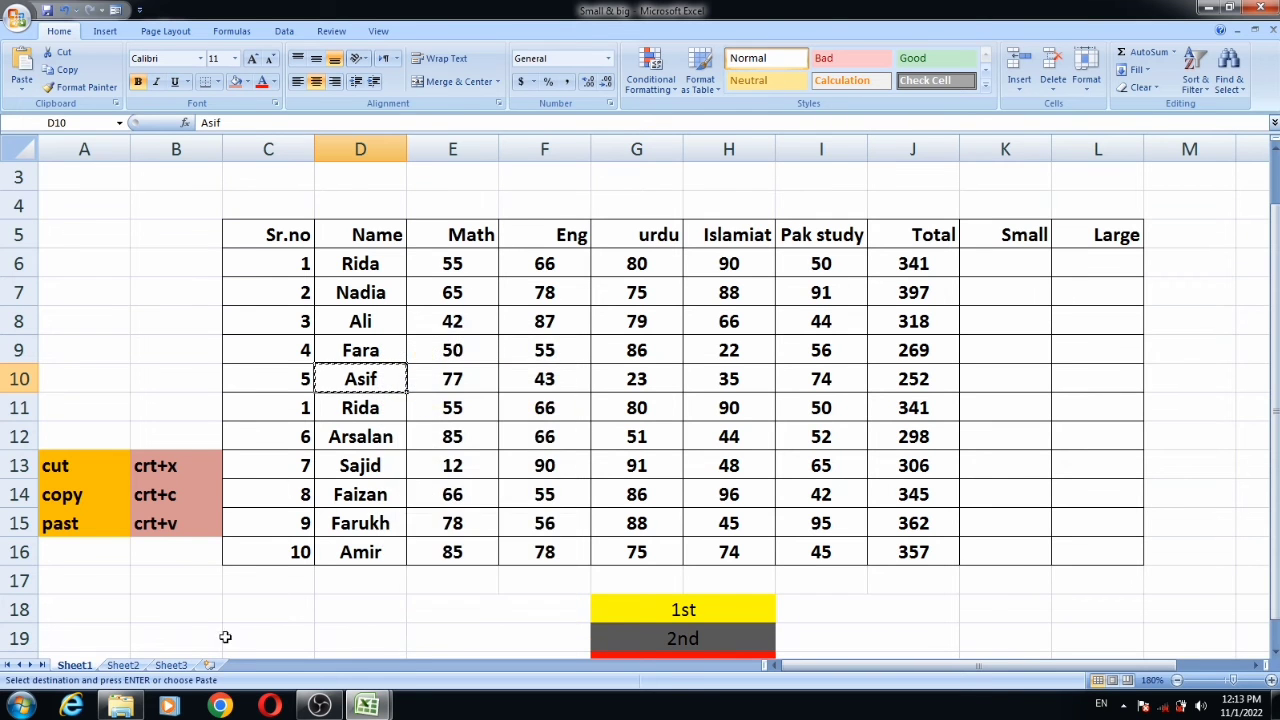
right_click(267, 611)
click(304, 396)
click(364, 609)
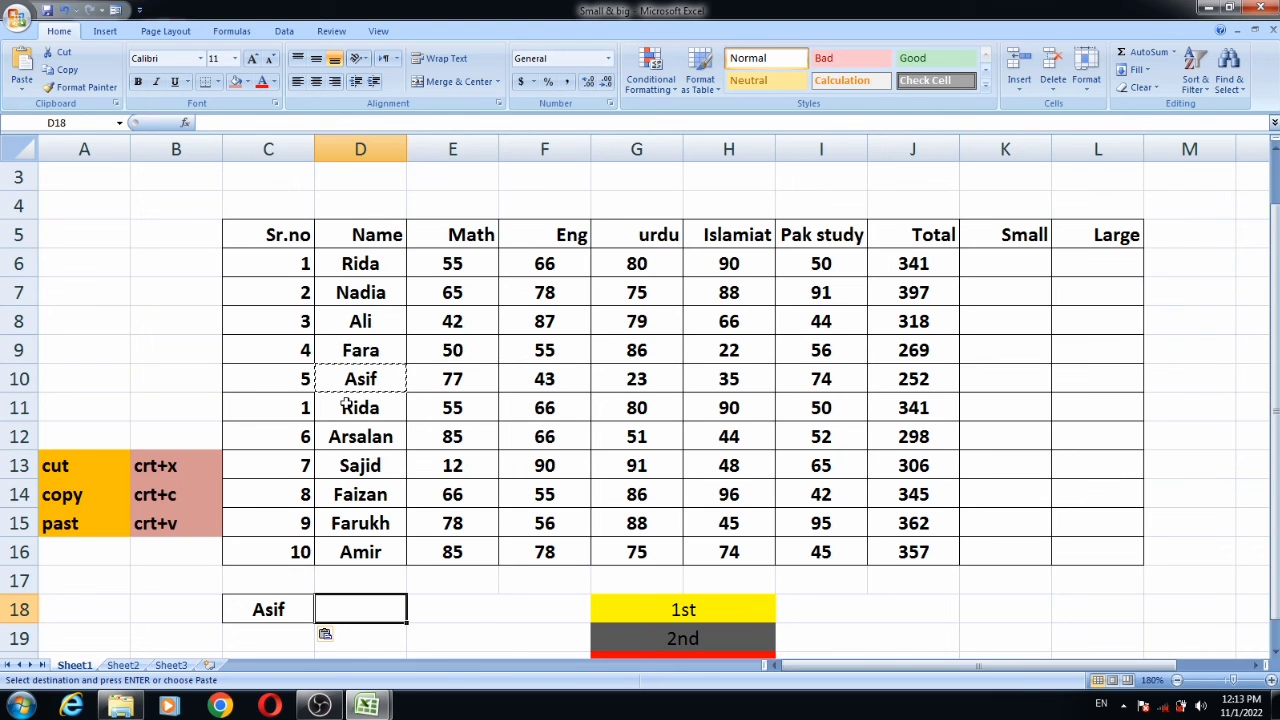
key(Escape)
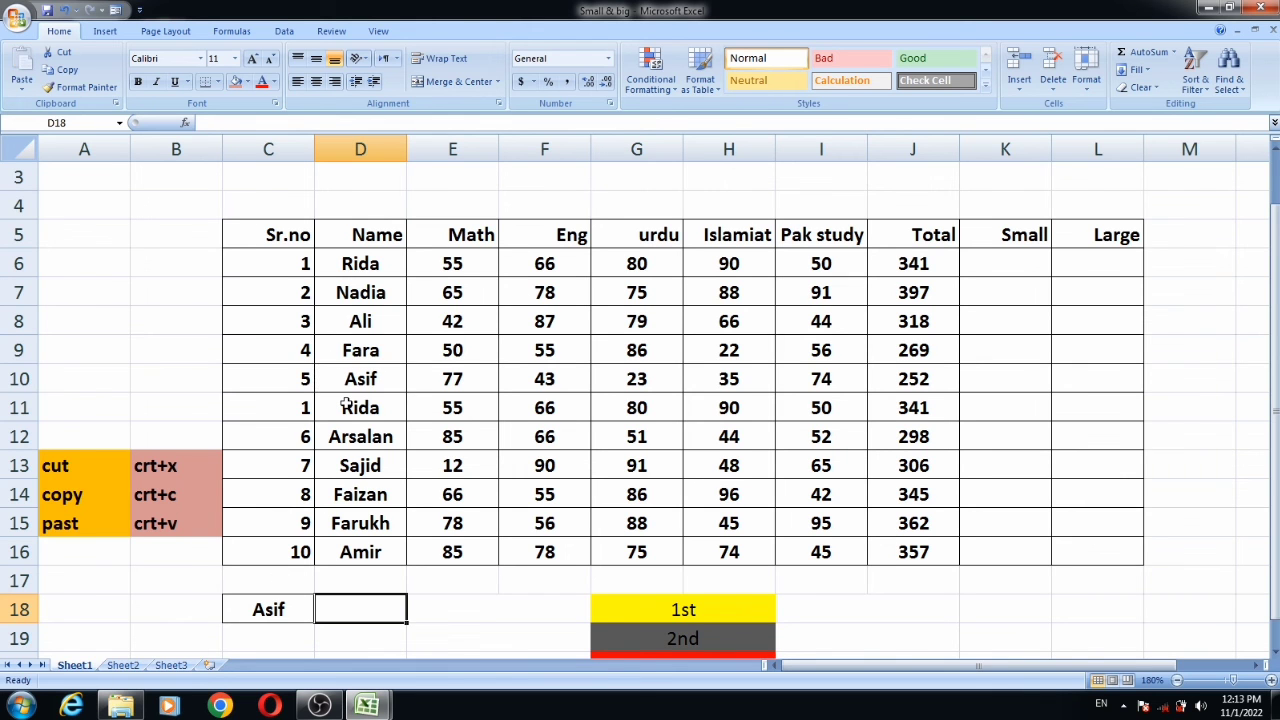
click(367, 373)
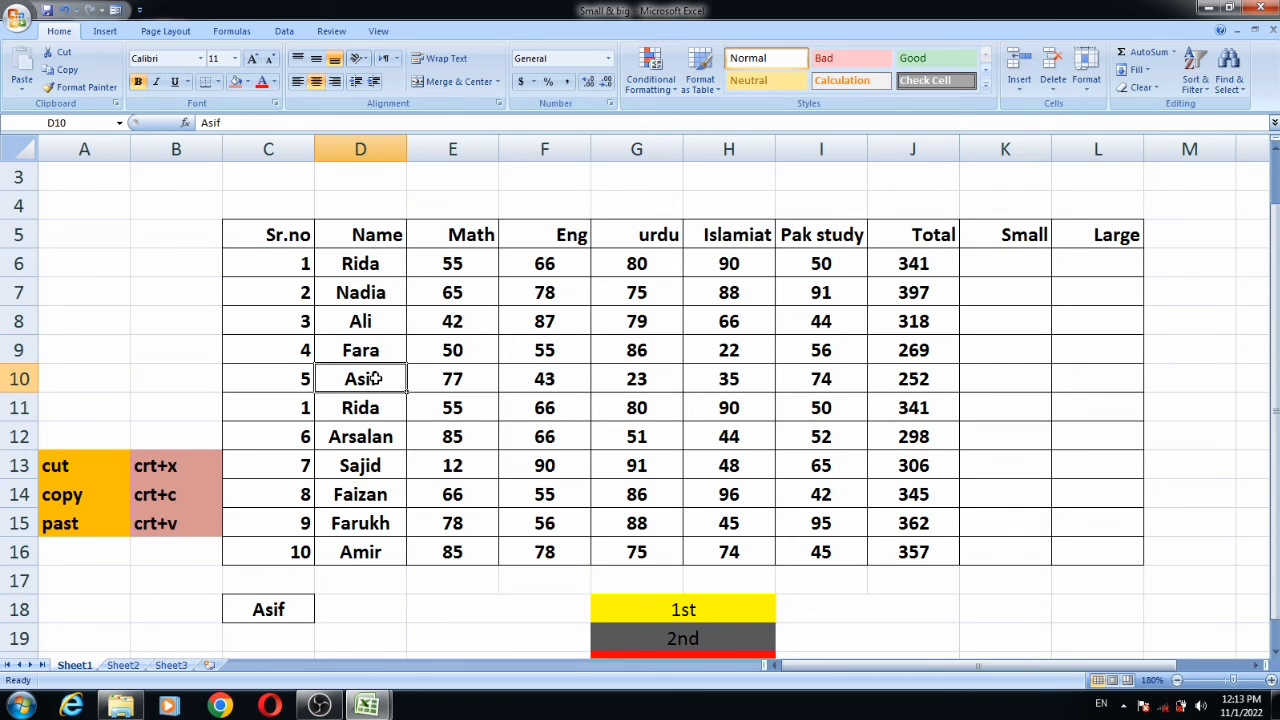
Cut Asif from D10 and paste it into D18, leaving D10 empty.
right_click(376, 378)
click(413, 390)
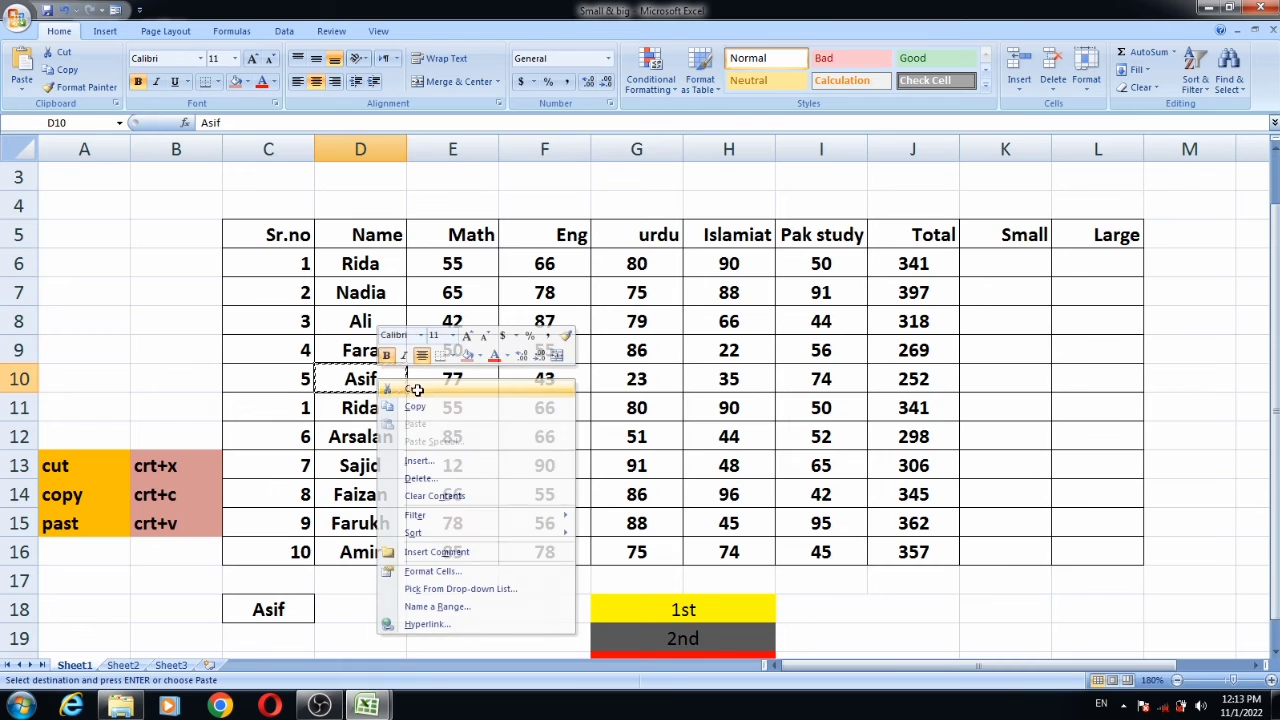
click(355, 610)
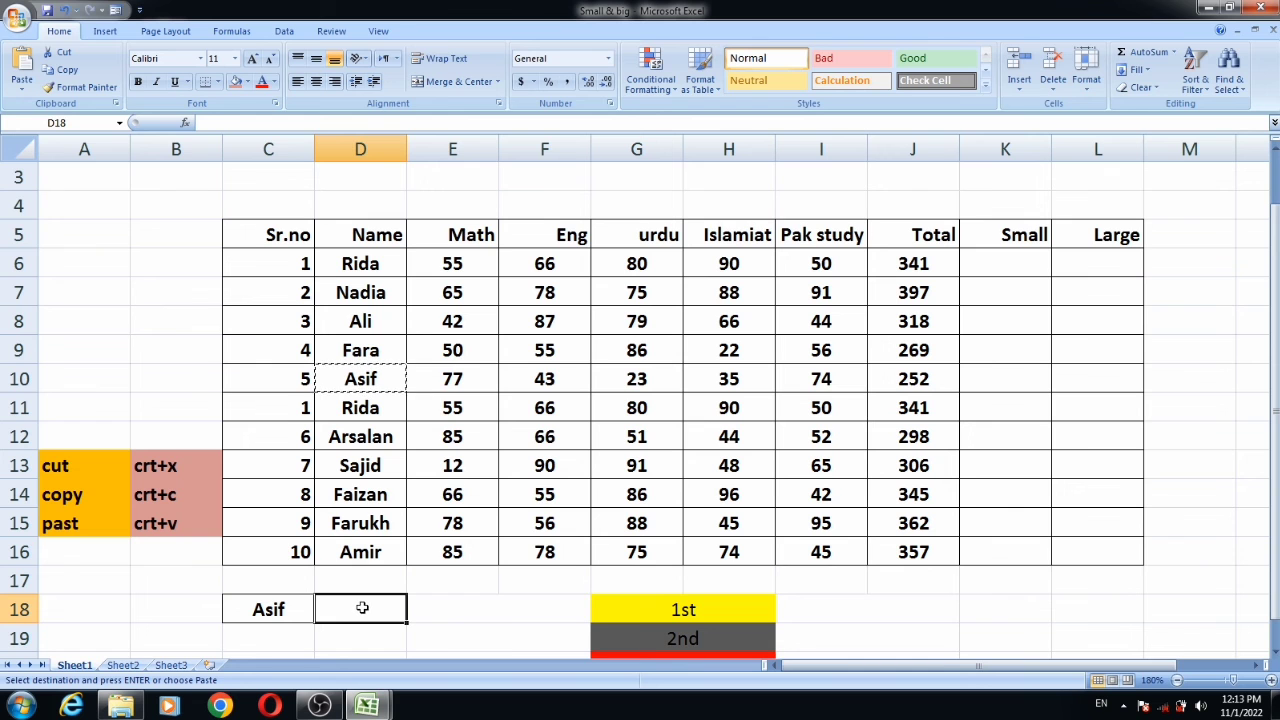
right_click(366, 606)
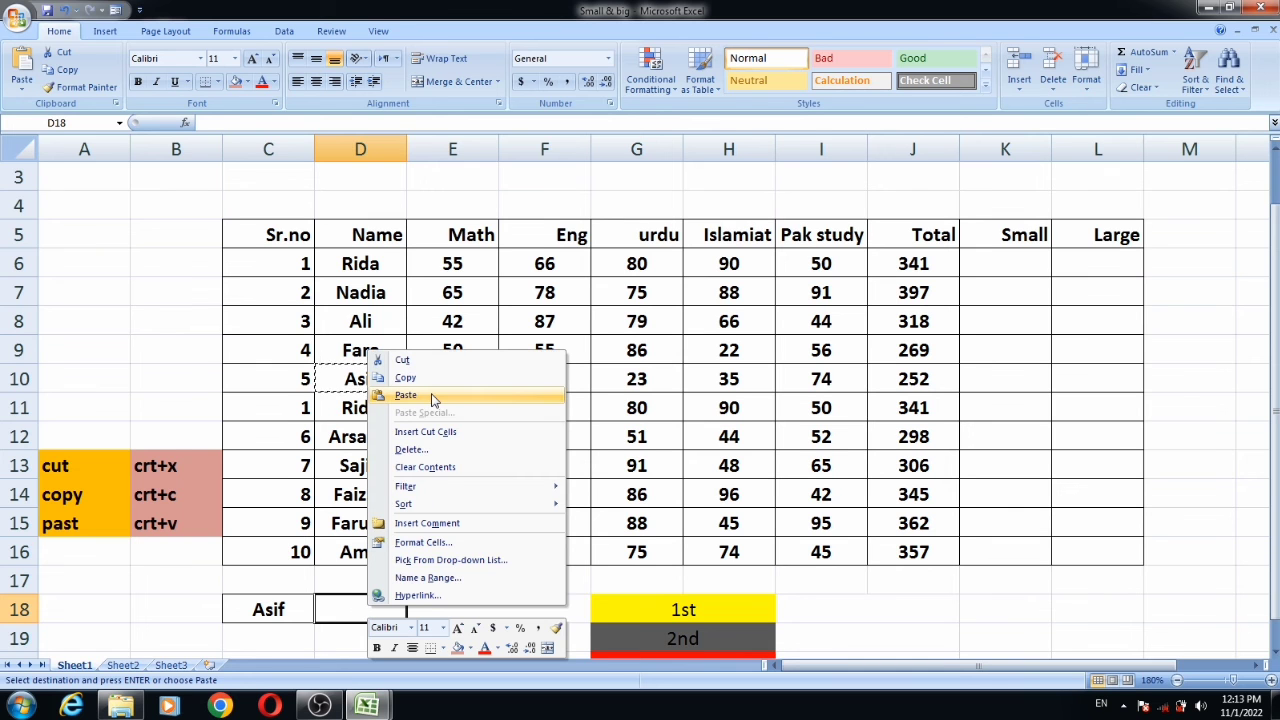
click(431, 394)
click(445, 609)
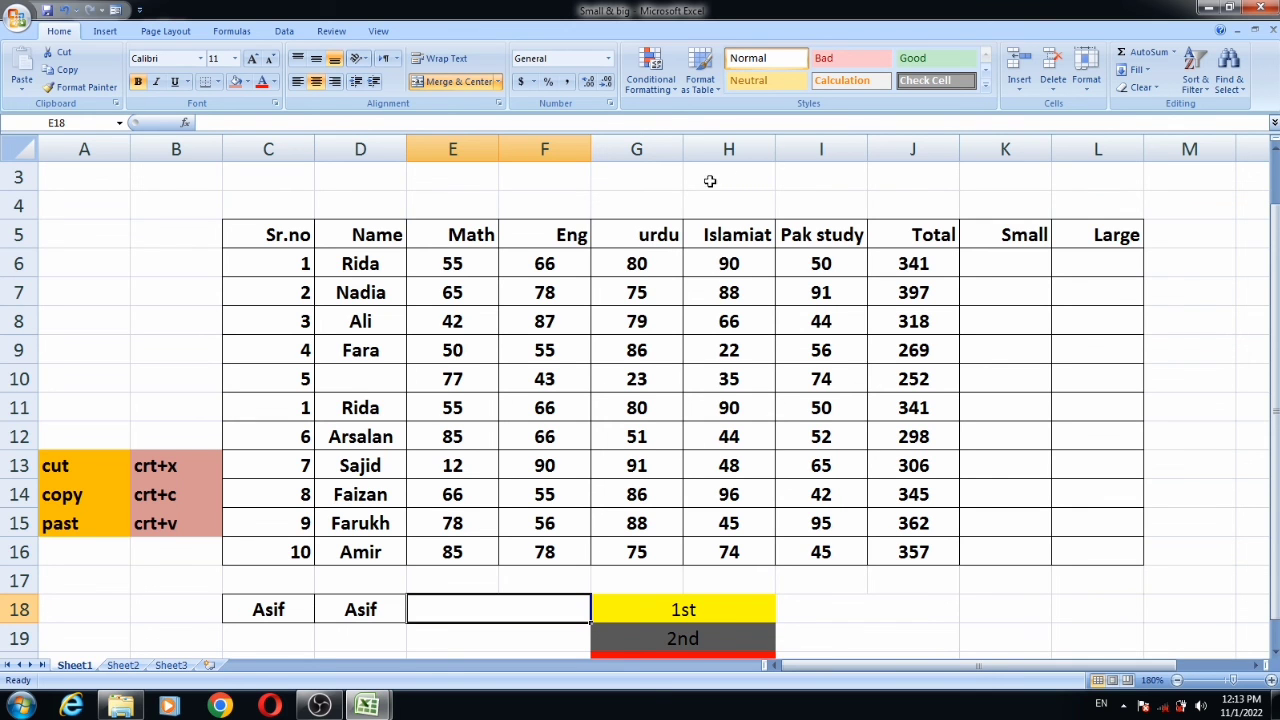
Insert a blank column H before Islamiat, then select the Islamiat heading and marks.
click(741, 149)
right_click(729, 149)
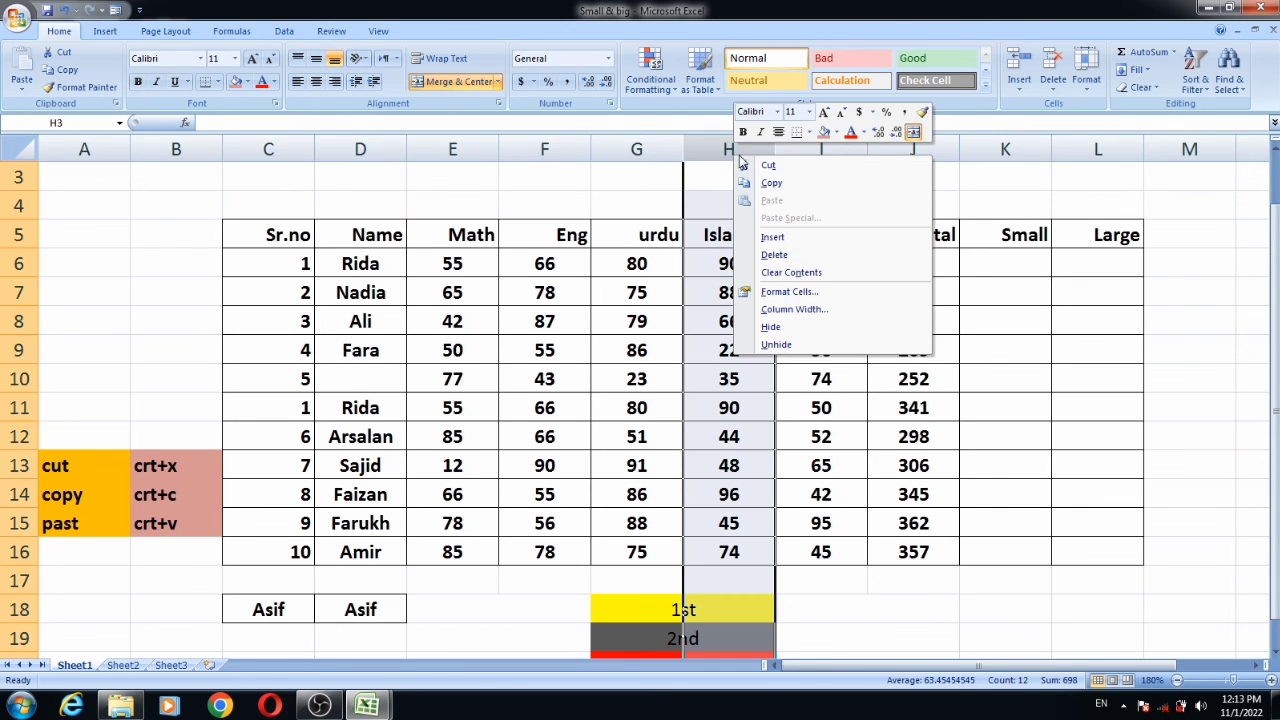
click(772, 237)
click(699, 280)
click(712, 233)
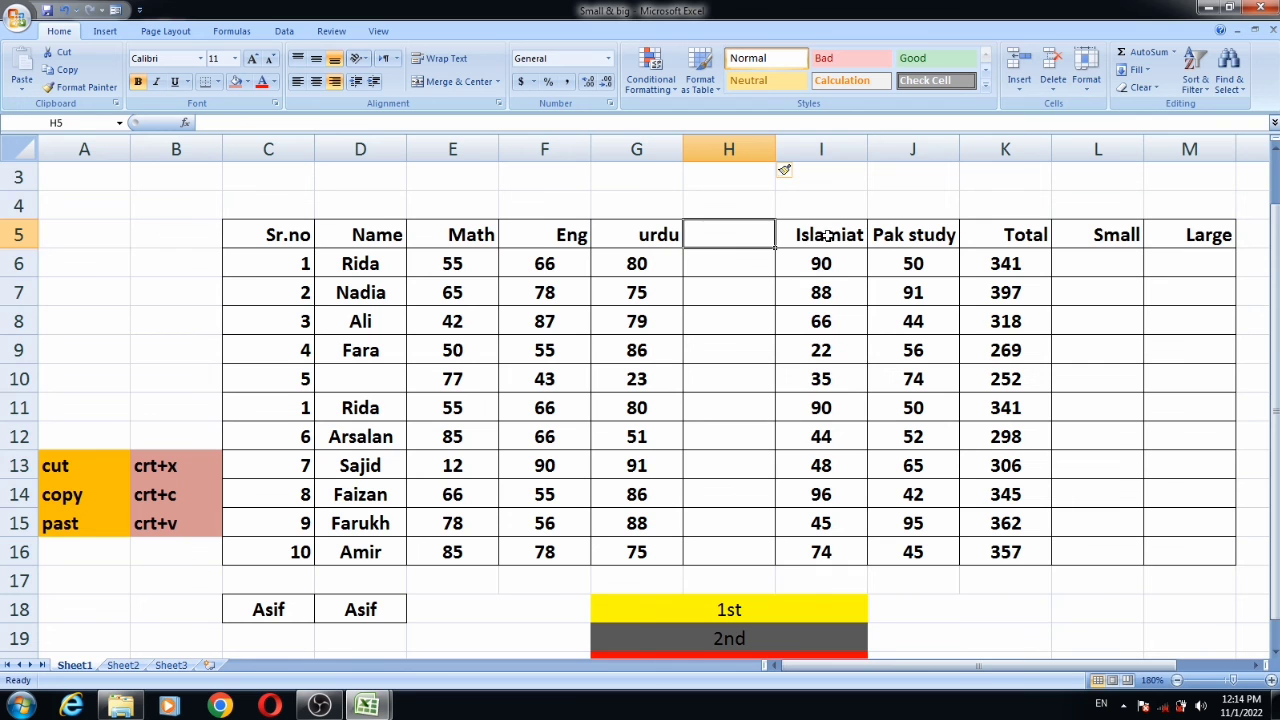
drag(828, 236, 813, 543)
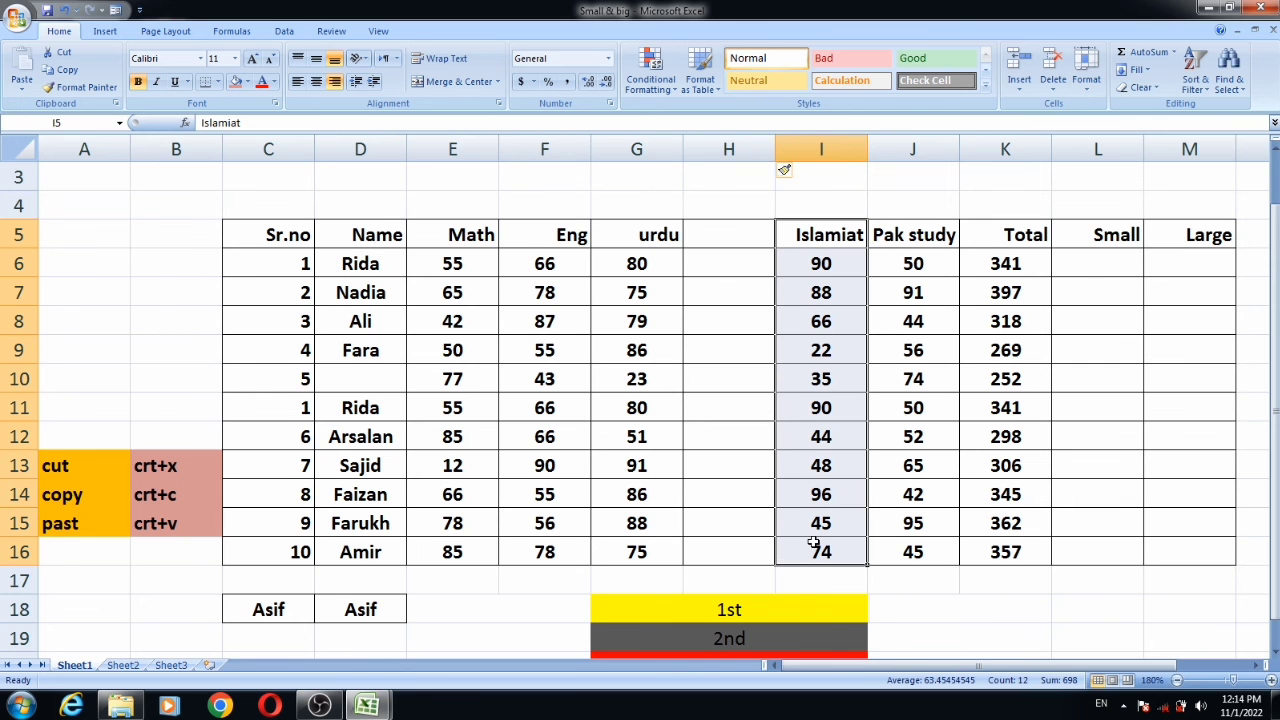
Copy the Islamiat heading and marks from I5:I16 and paste them into H5.
click(807, 238)
drag(819, 240, 822, 550)
right_click(830, 251)
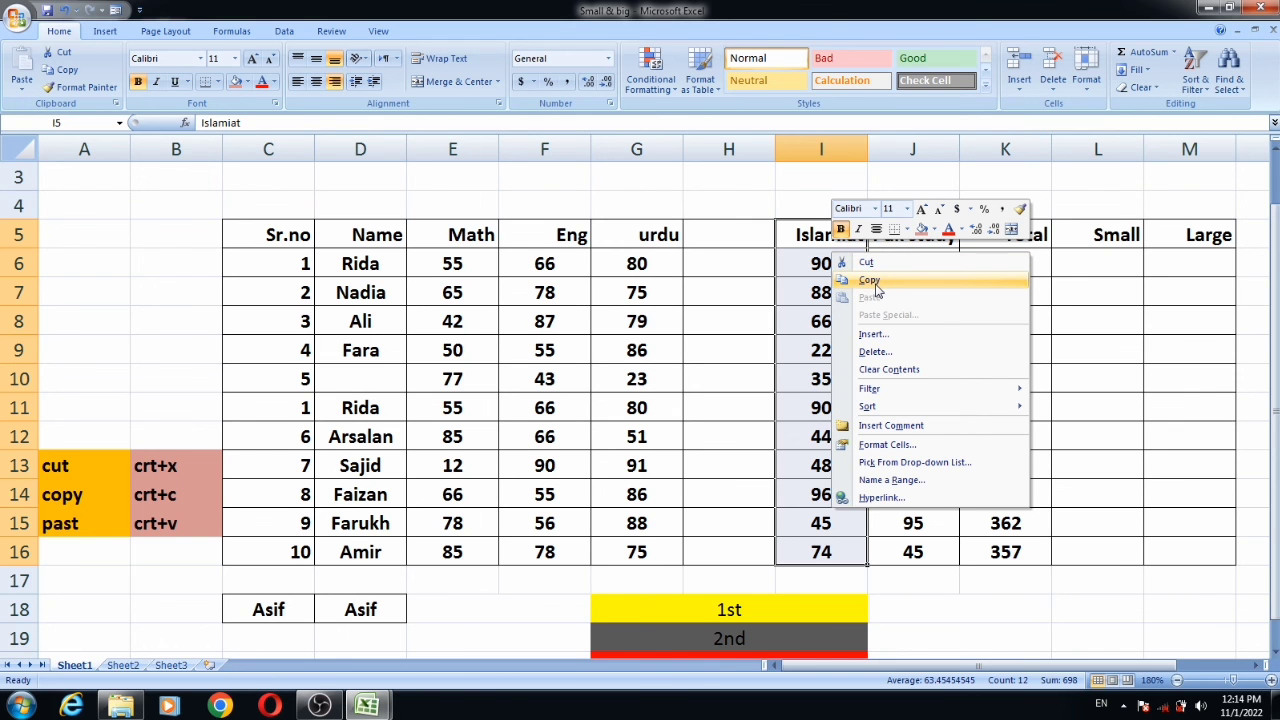
click(870, 281)
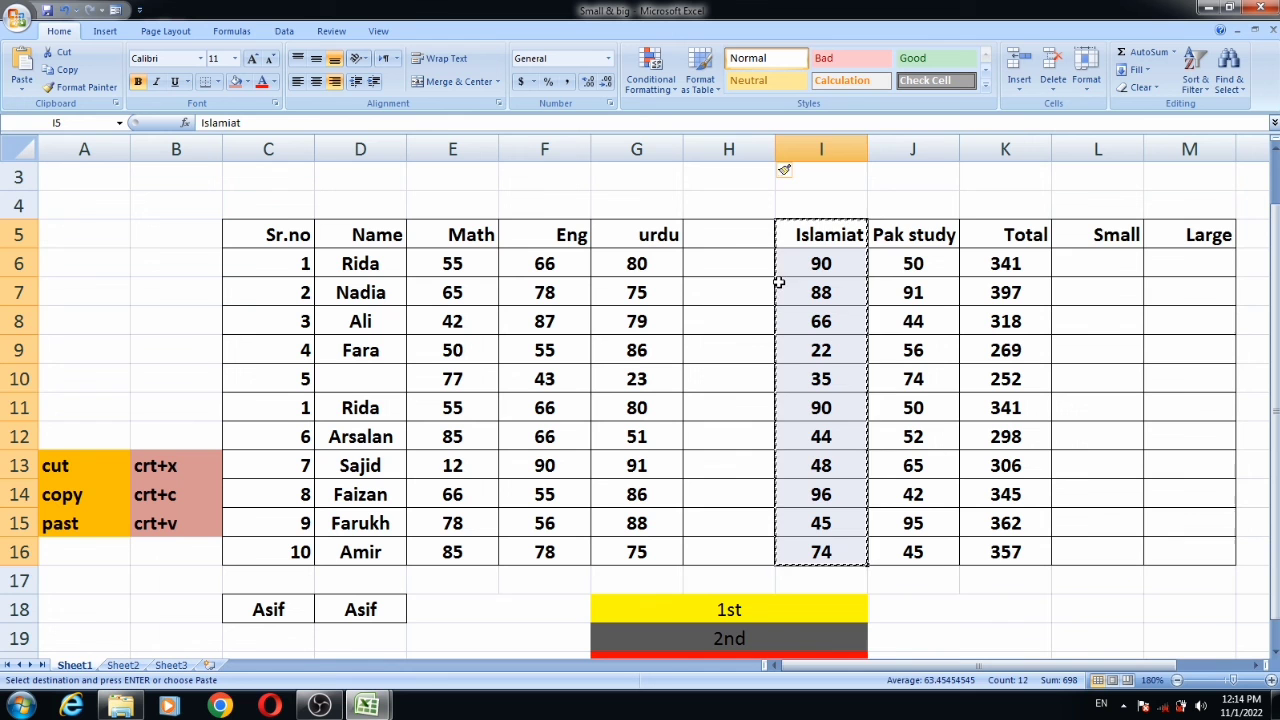
click(726, 242)
right_click(724, 242)
click(757, 283)
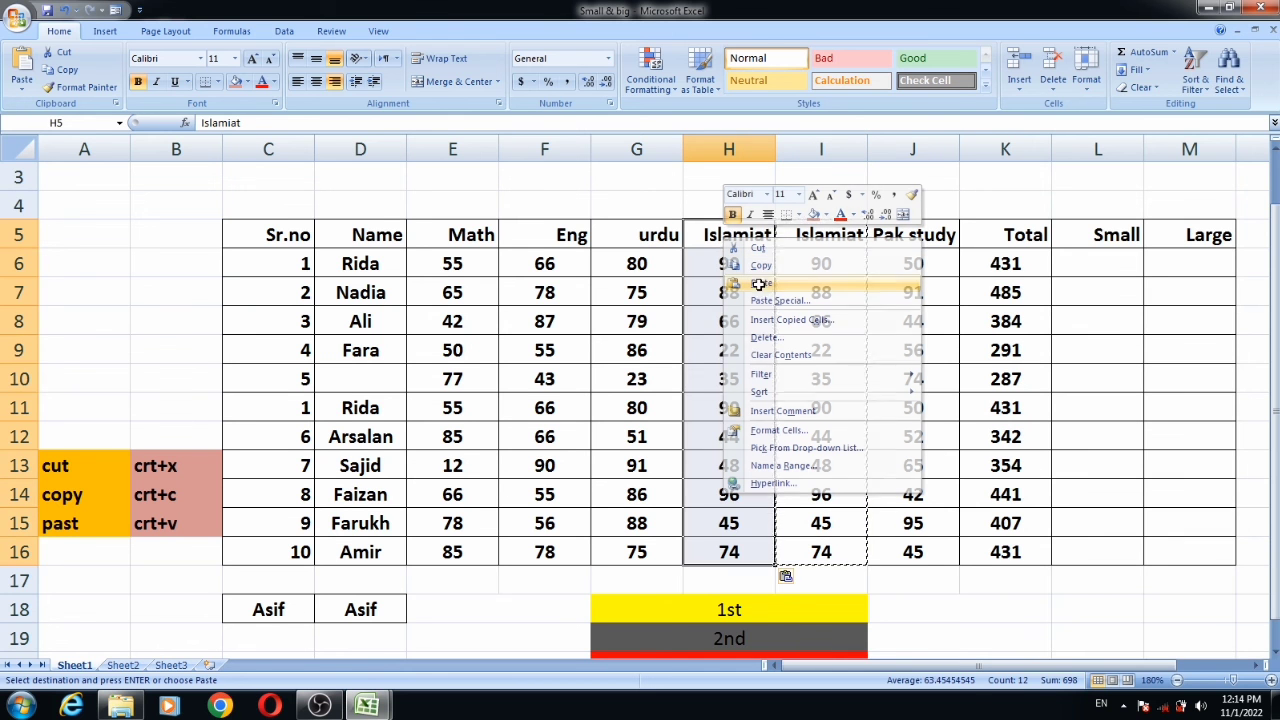
click(914, 581)
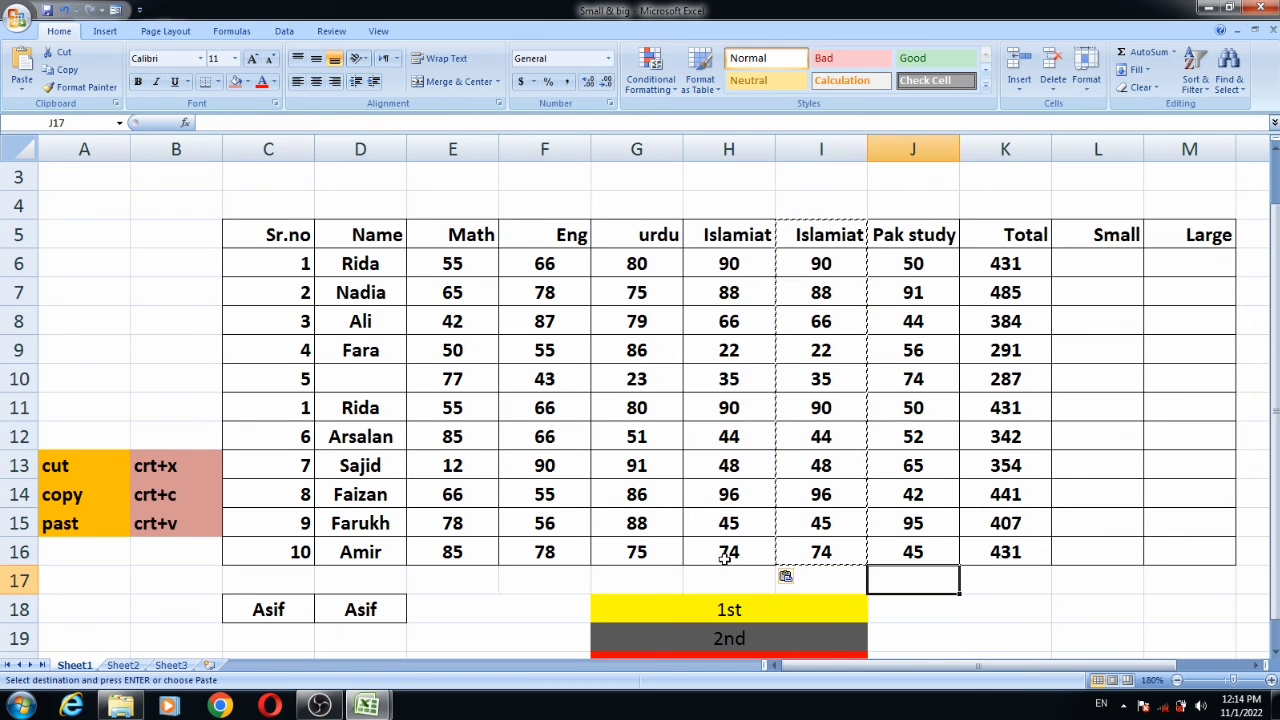
scroll(561, 385, down, 2)
scroll(561, 385, up, 2)
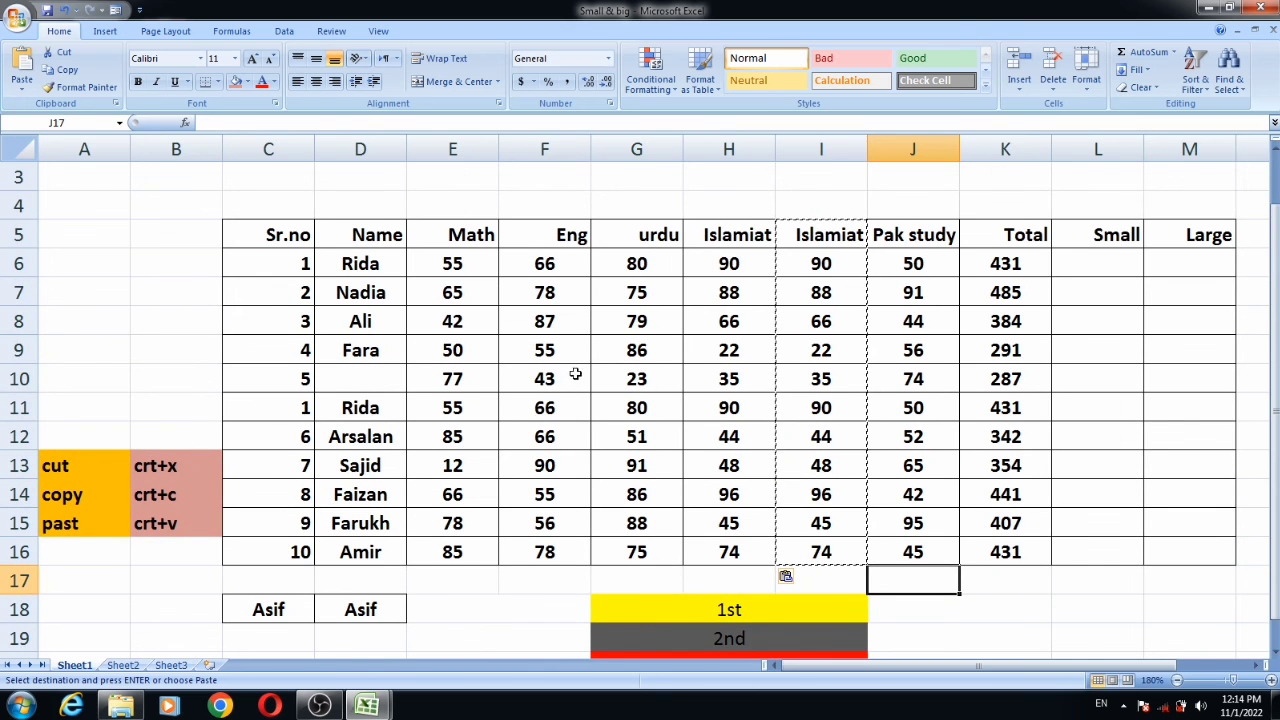